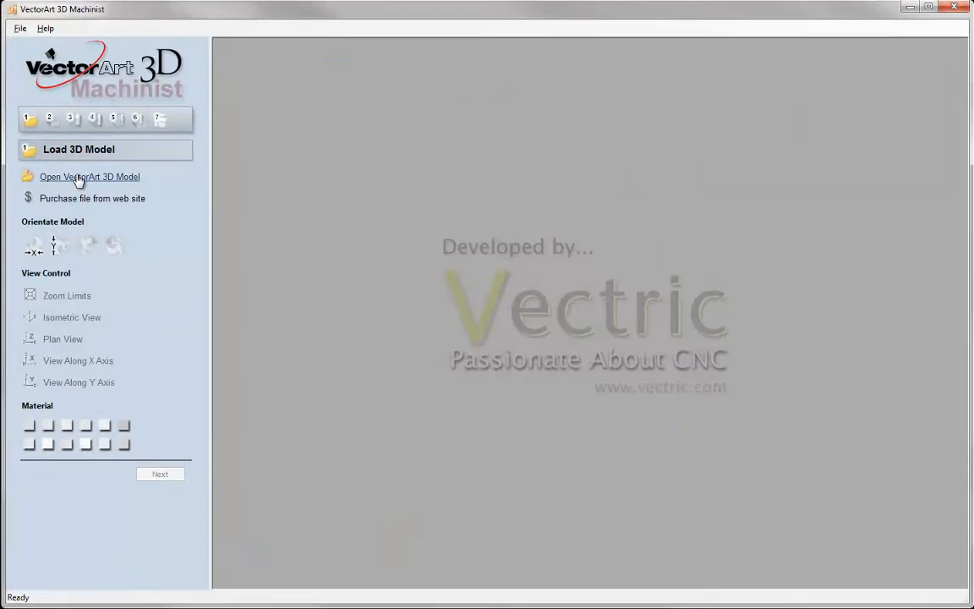
Open the 3D model file Fleur_A-TOOLPATH.v3m and inspect the fleur relief from above.
click(80, 177)
click(451, 230)
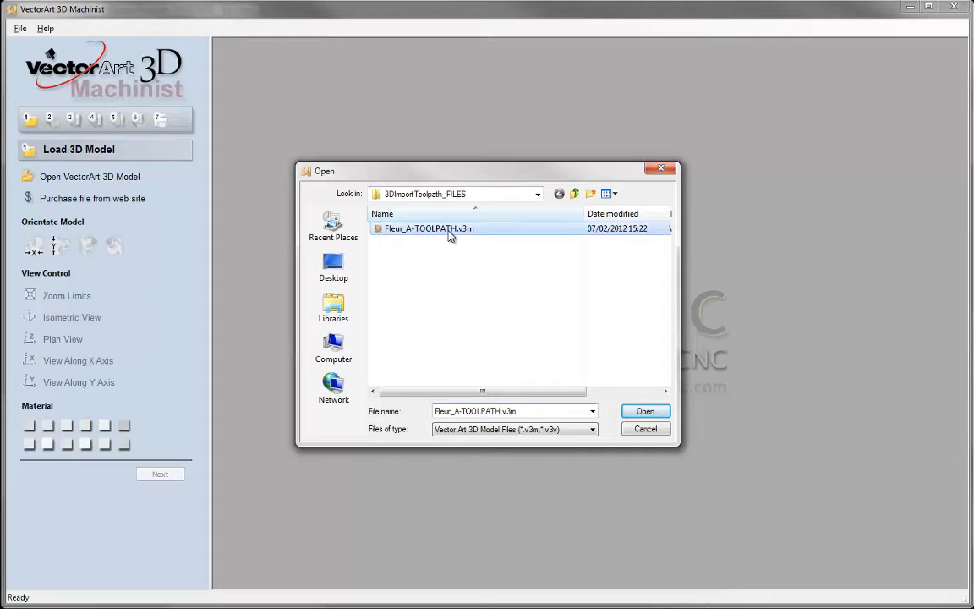
click(648, 412)
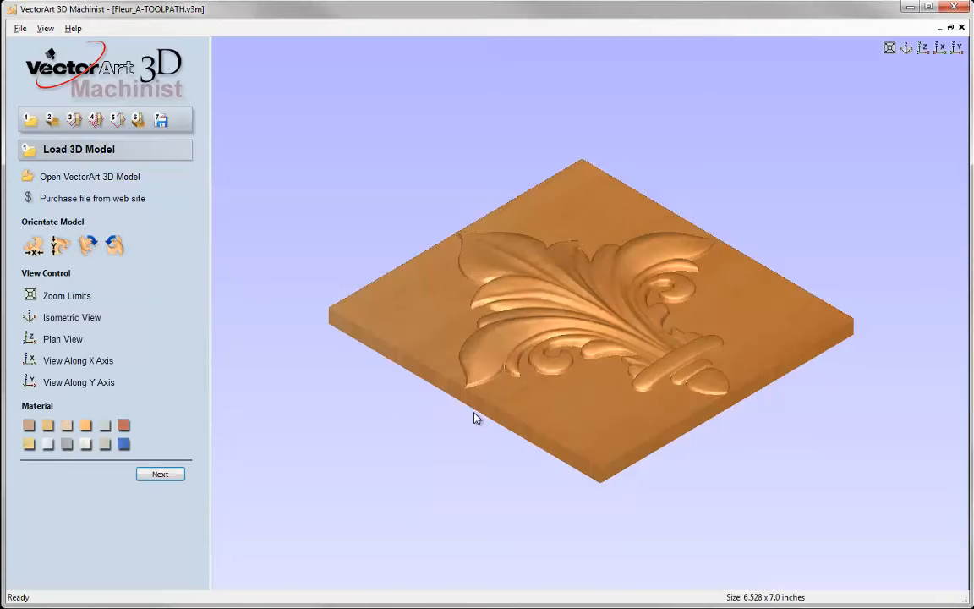
drag(789, 338, 677, 502)
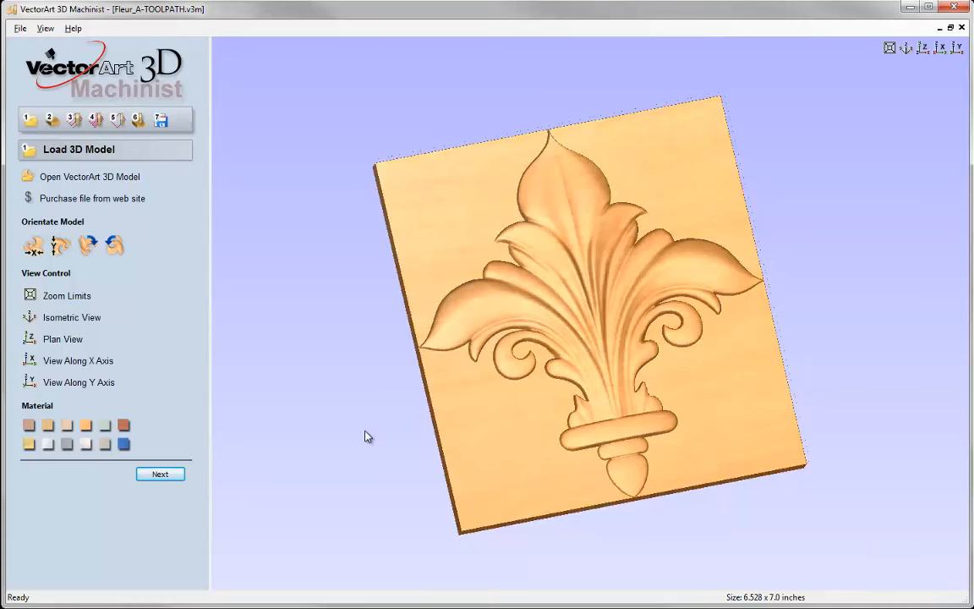
Review the model dimensions, roughing, finishing and cut-out toolpath settings through to the toolpath saving options.
click(161, 474)
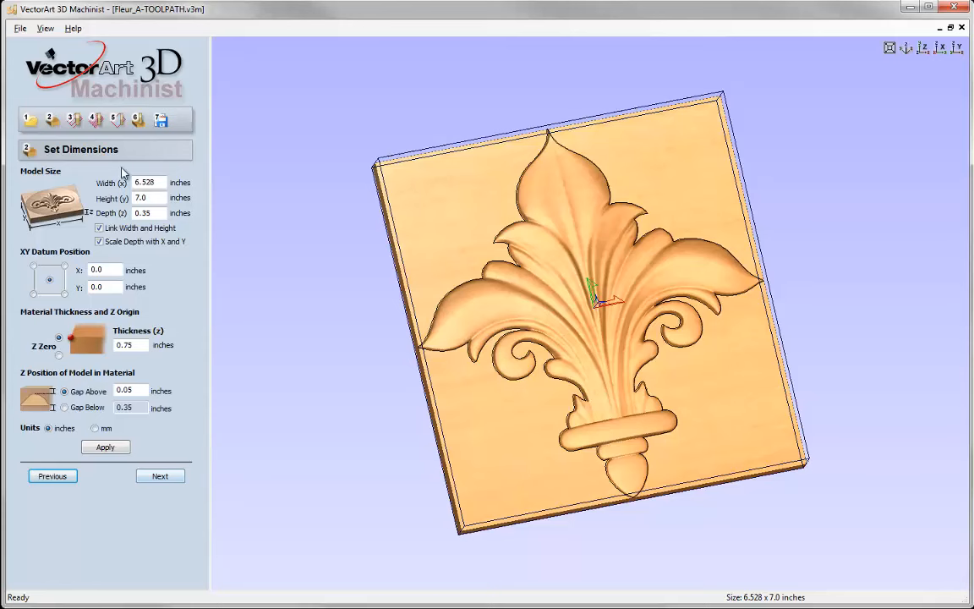
click(160, 476)
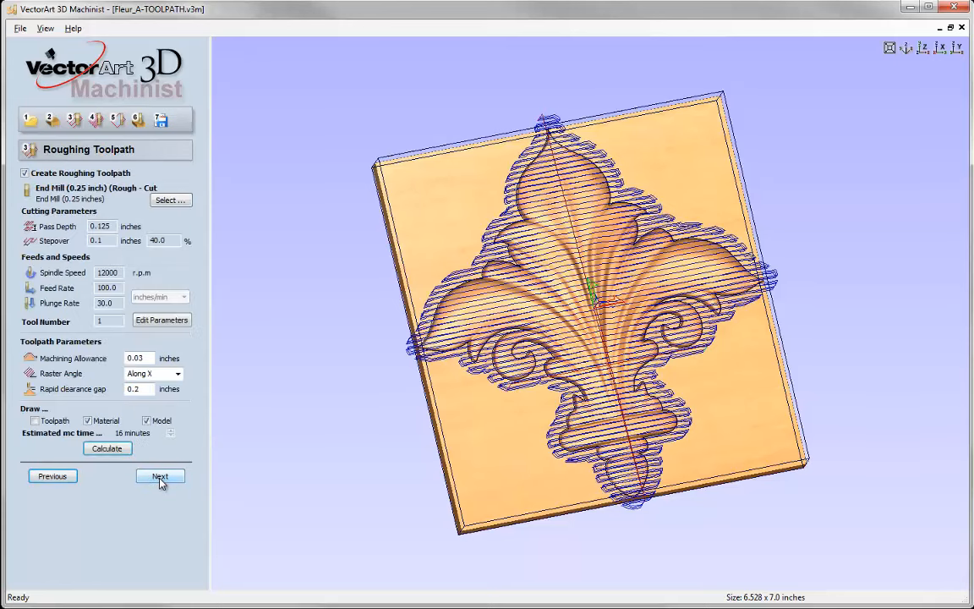
click(159, 477)
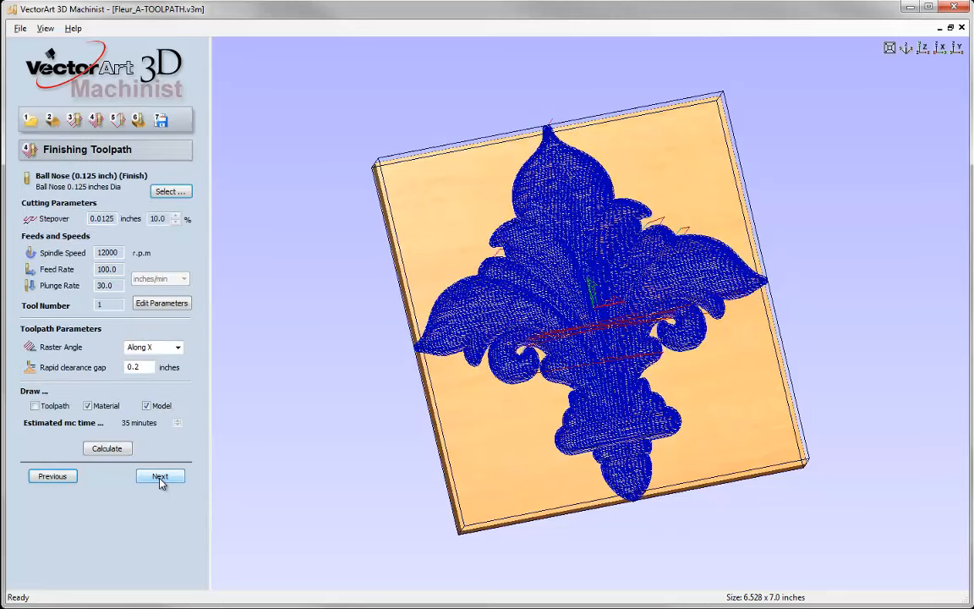
click(160, 476)
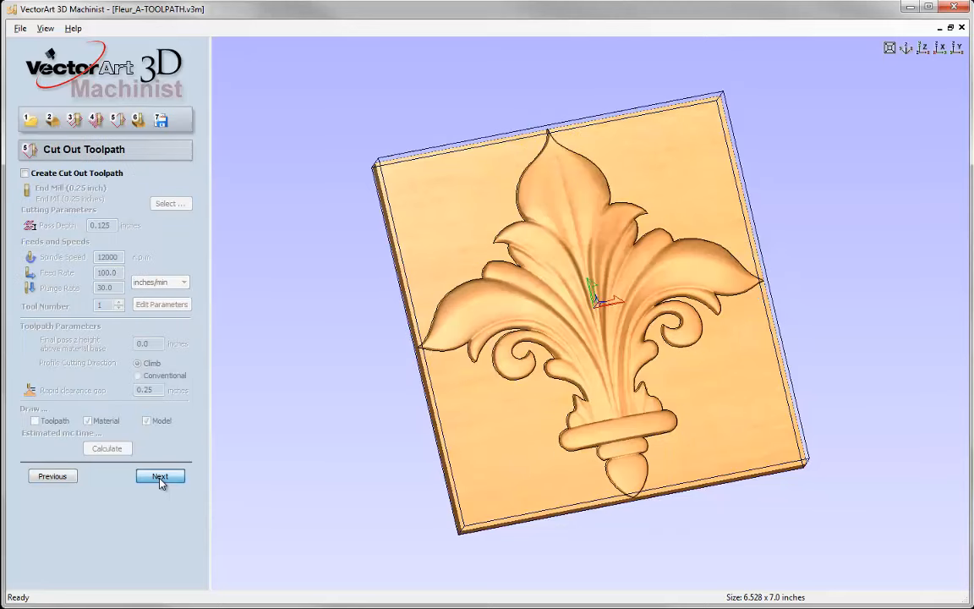
click(160, 476)
click(160, 476)
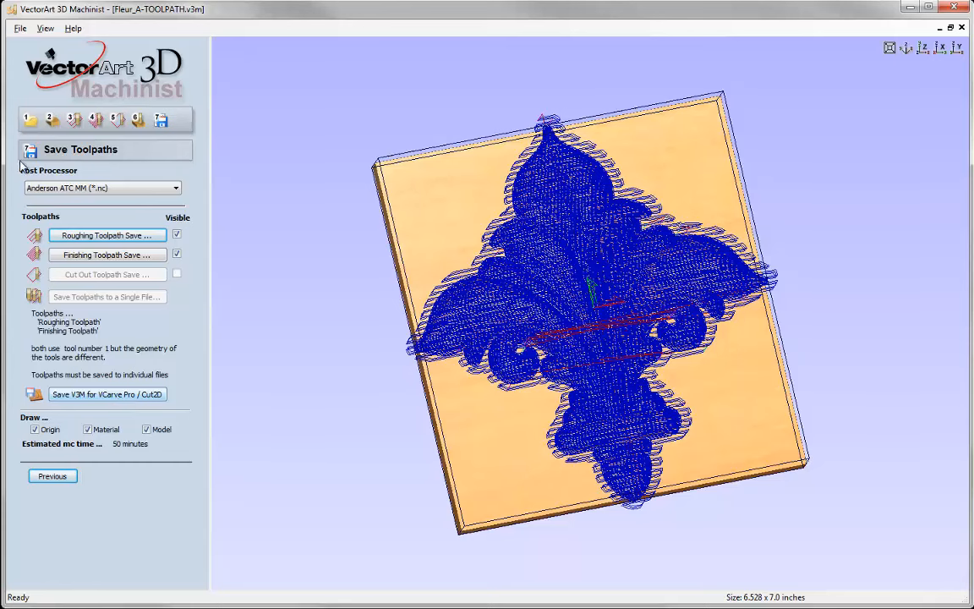
click(20, 28)
click(38, 167)
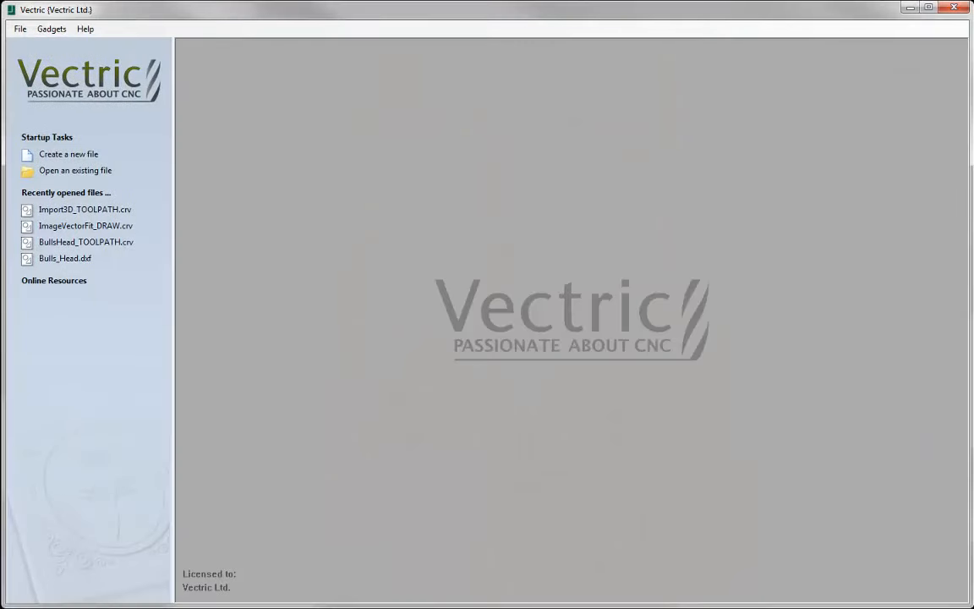
Switch to the Vectric design program and create a new job 10 inches wide, 12 inches high and 0.75 inches thick.
click(74, 156)
drag(122, 99, 73, 98)
text(10)
key(Tab)
text(12)
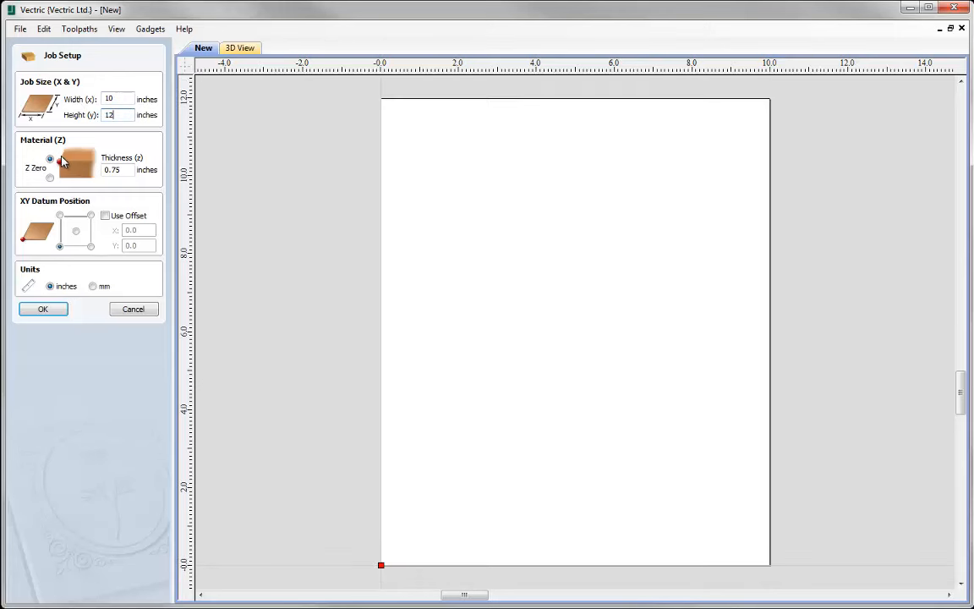
click(119, 170)
click(41, 311)
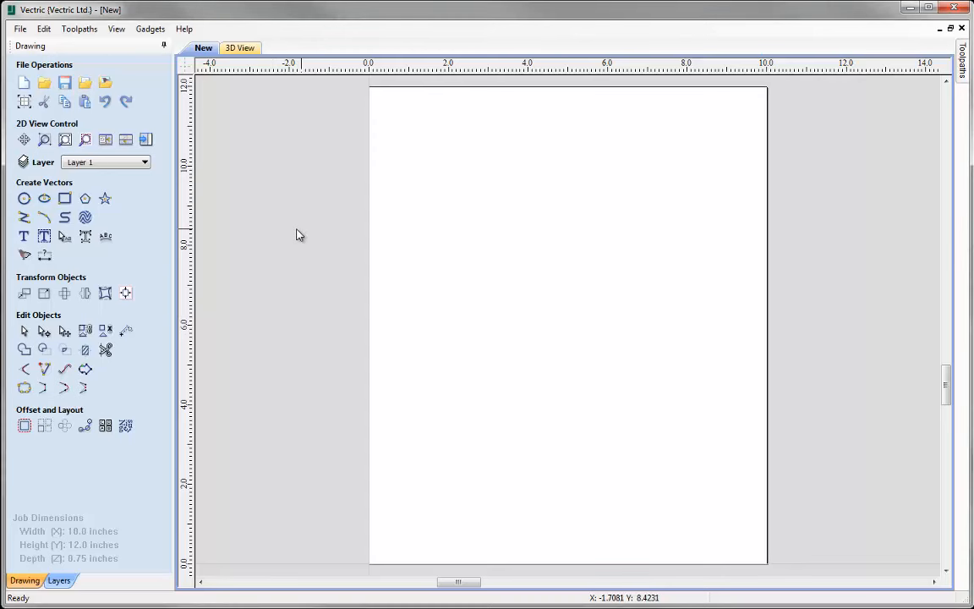
Import the external toolpaths from Fleur_A-TOOLPATH.v3m and show the 2D and 3D views side by side.
click(21, 30)
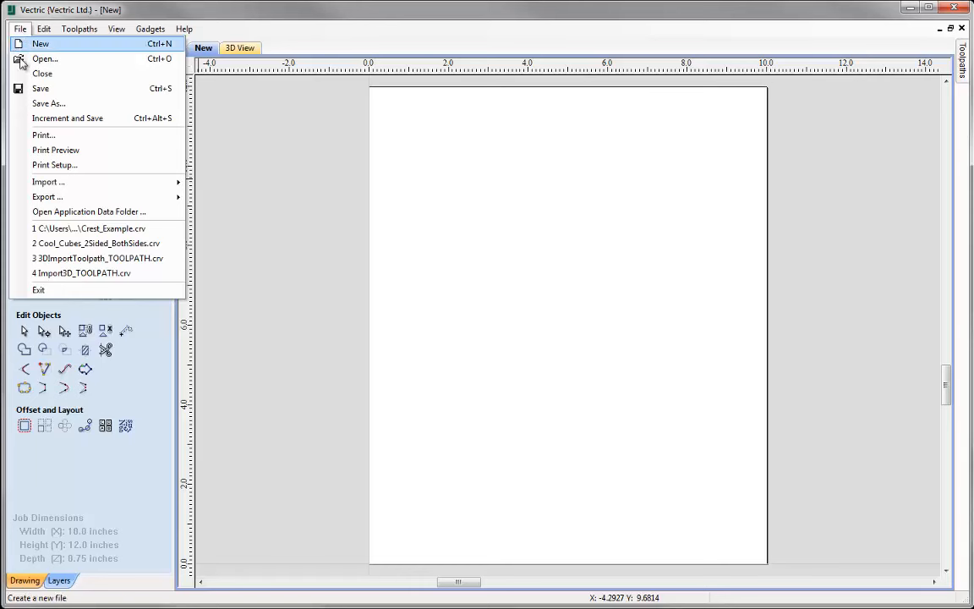
mouse_move(35, 183)
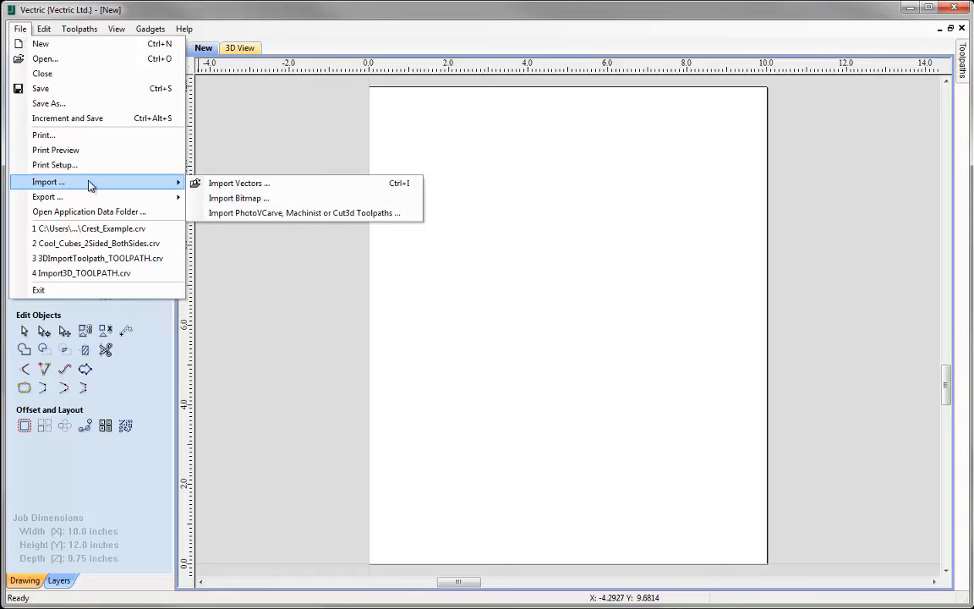
click(353, 215)
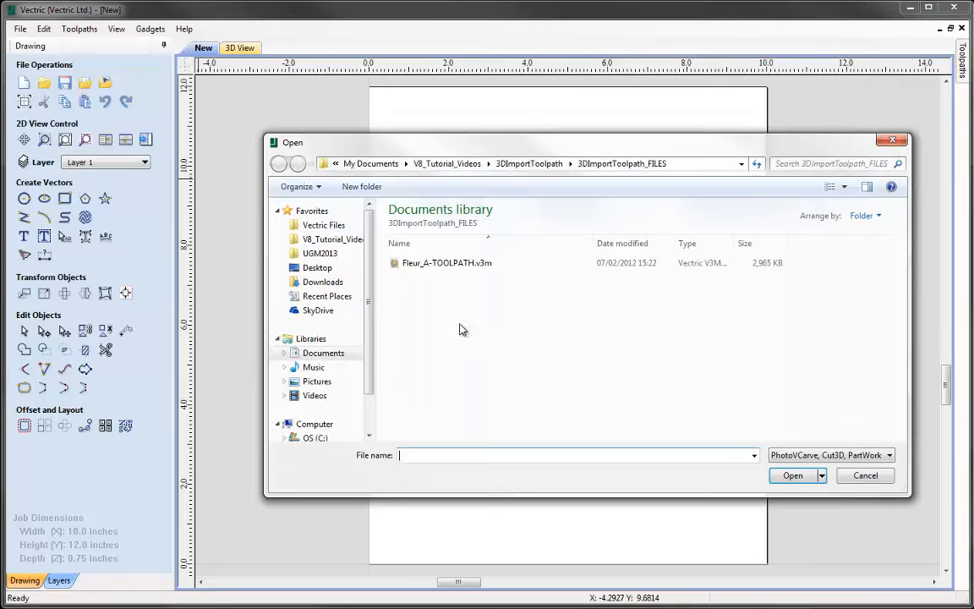
click(463, 270)
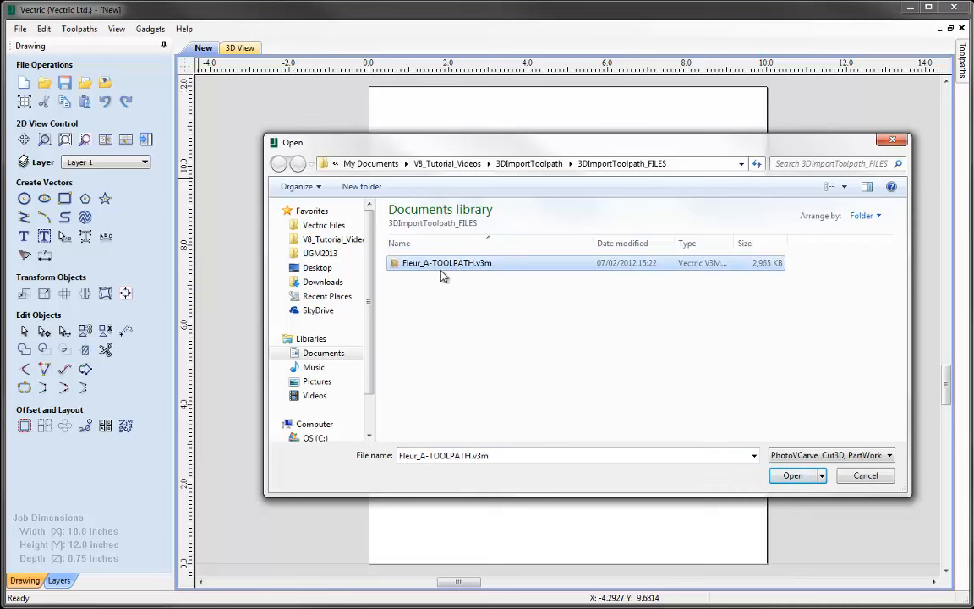
click(789, 475)
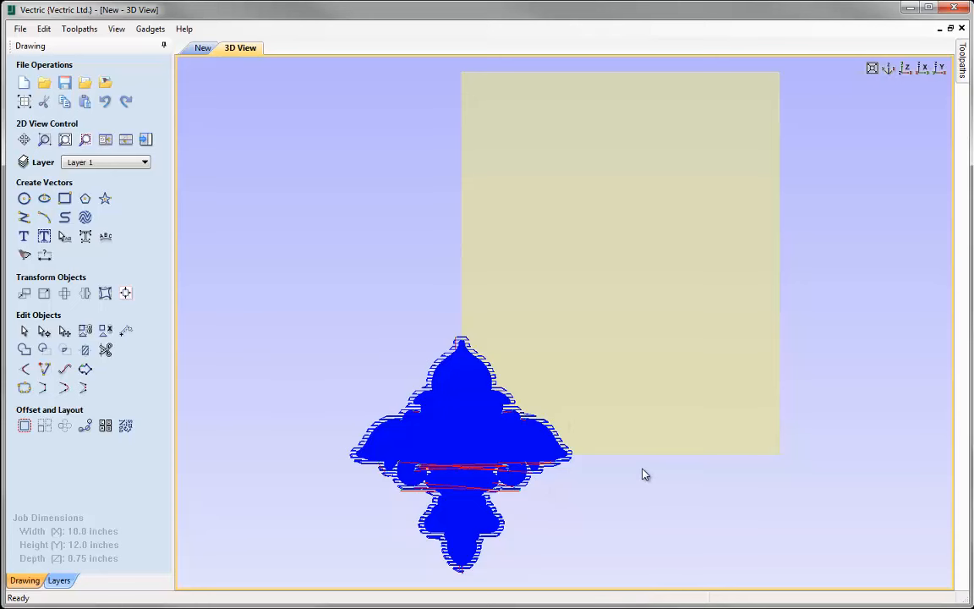
click(106, 140)
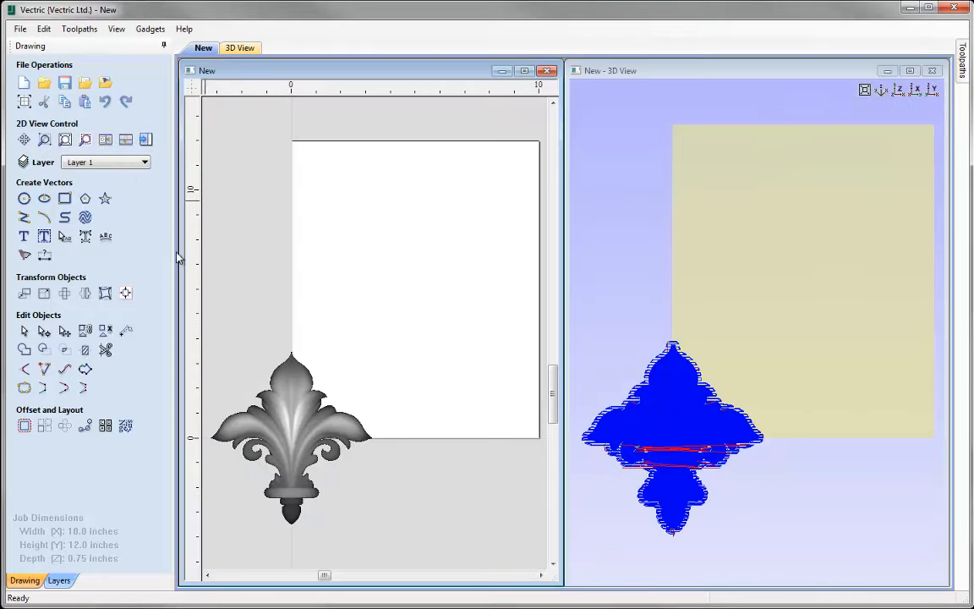
Move the imported fleur toolpath onto the job and centre it on the material both horizontally and vertically.
click(309, 448)
click(300, 453)
drag(299, 455, 368, 407)
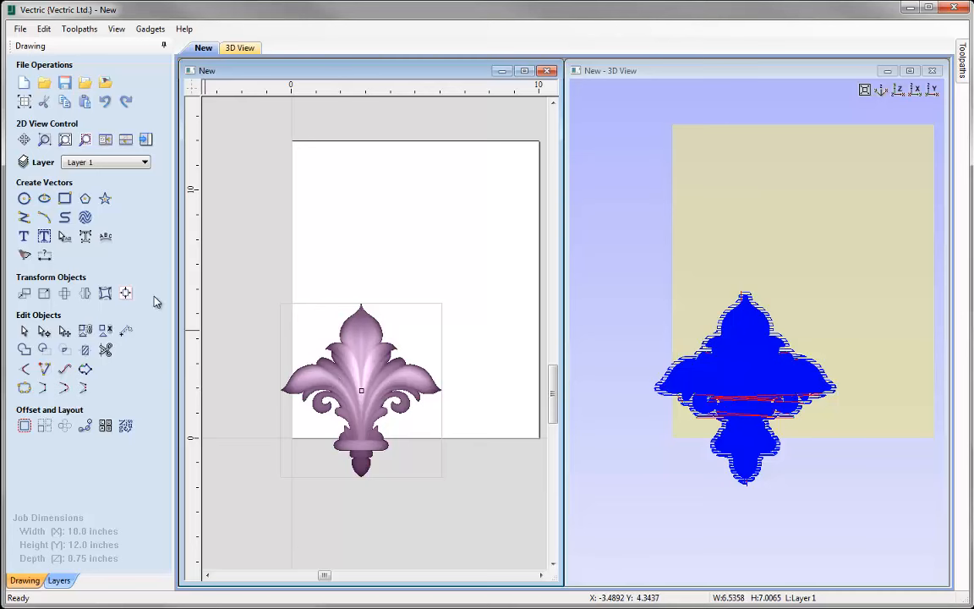
click(126, 292)
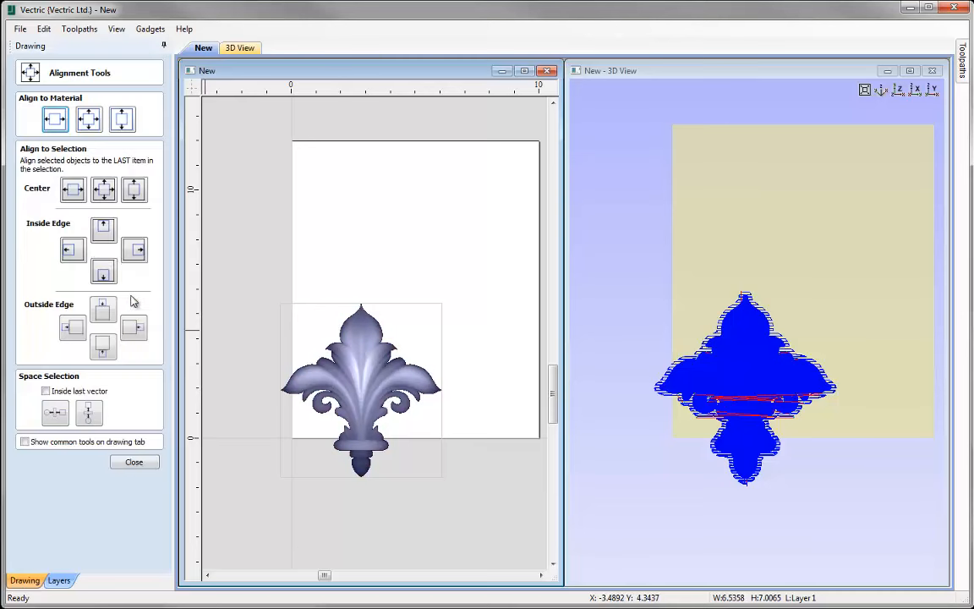
click(89, 120)
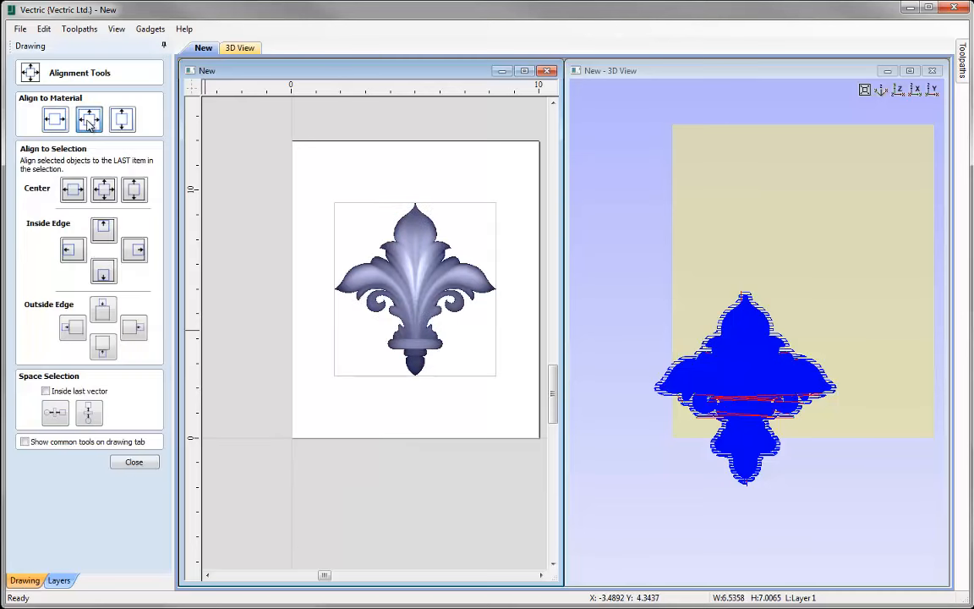
click(134, 463)
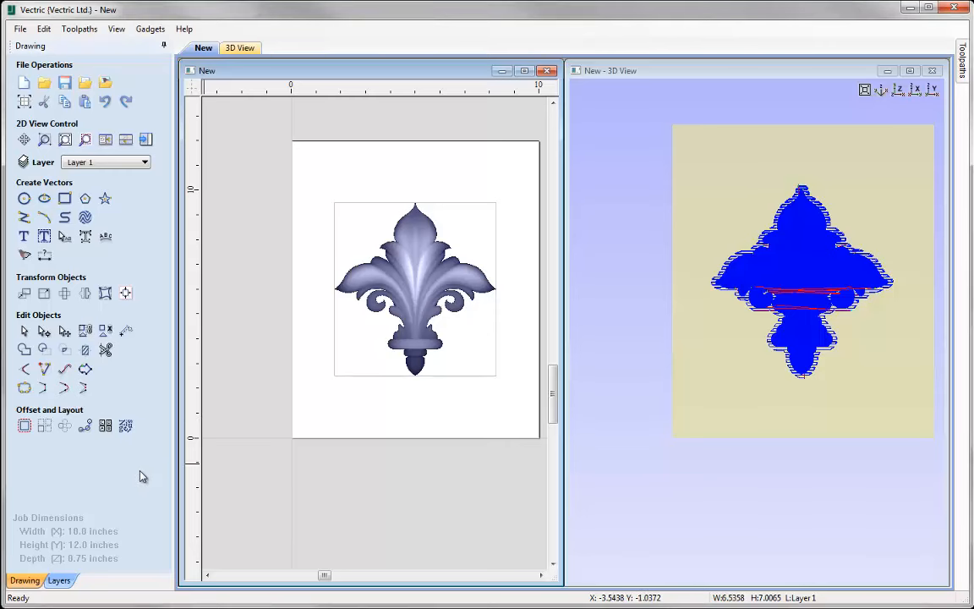
Draw an ellipse 8 inches wide and 10 inches high, centred at X 5, Y 6 inches.
click(44, 200)
double_click(68, 160)
text(5)
key(Tab)
text(6)
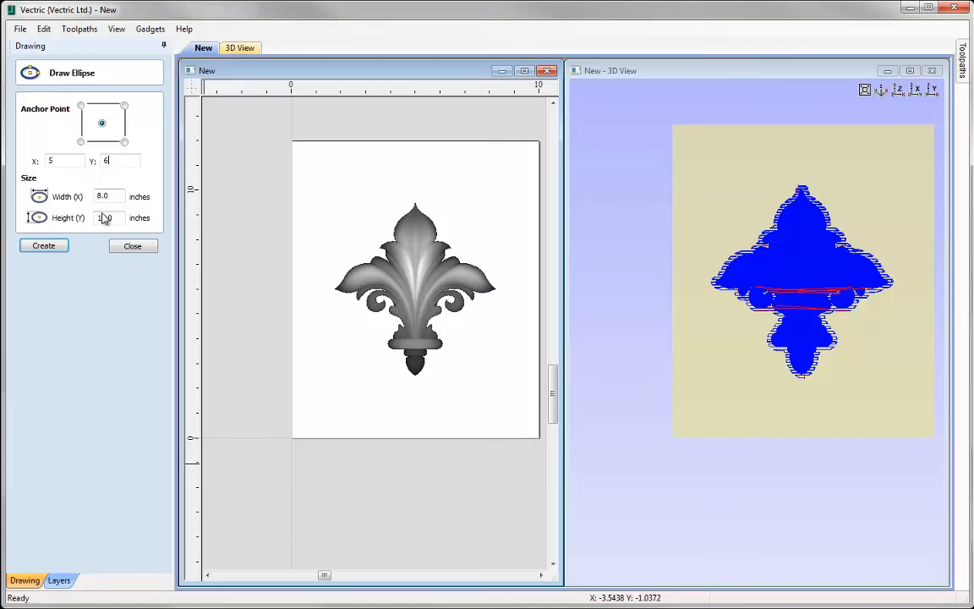
key(Tab)
text(8)
key(Tab)
text(10)
click(44, 246)
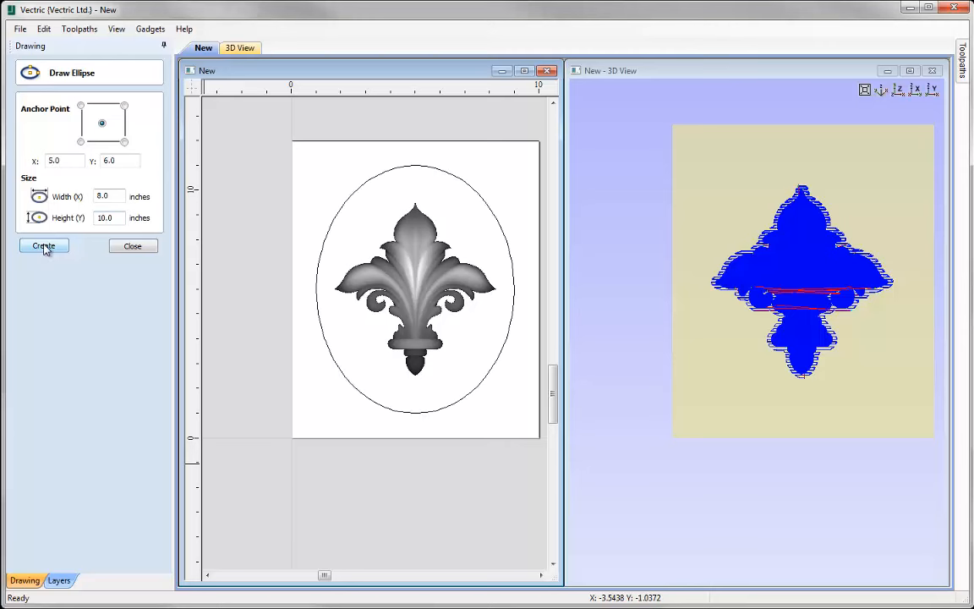
click(120, 248)
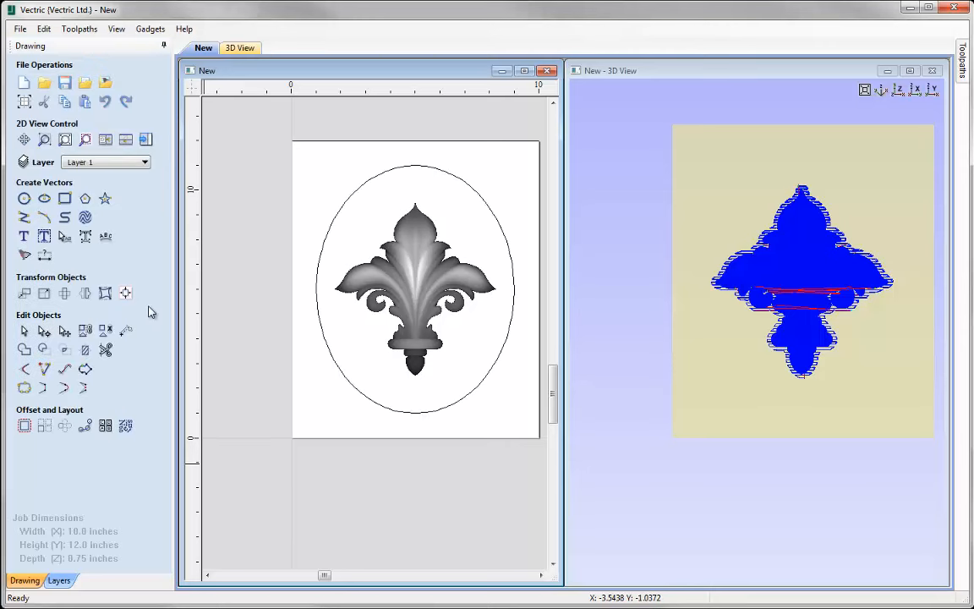
Create the text "1862" in Trebuchet MS with a text height of 1.5 inches.
click(23, 238)
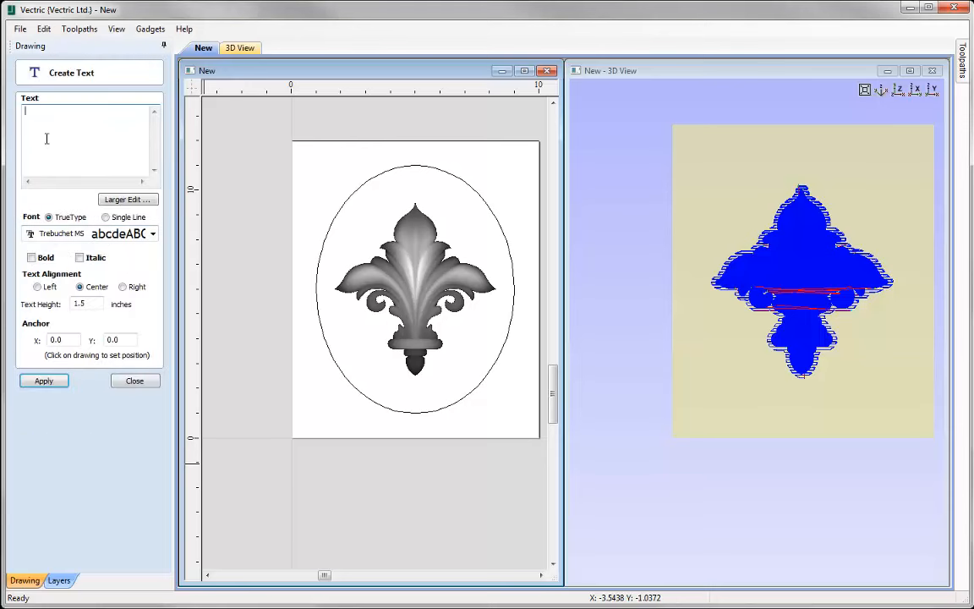
text(1862)
click(68, 235)
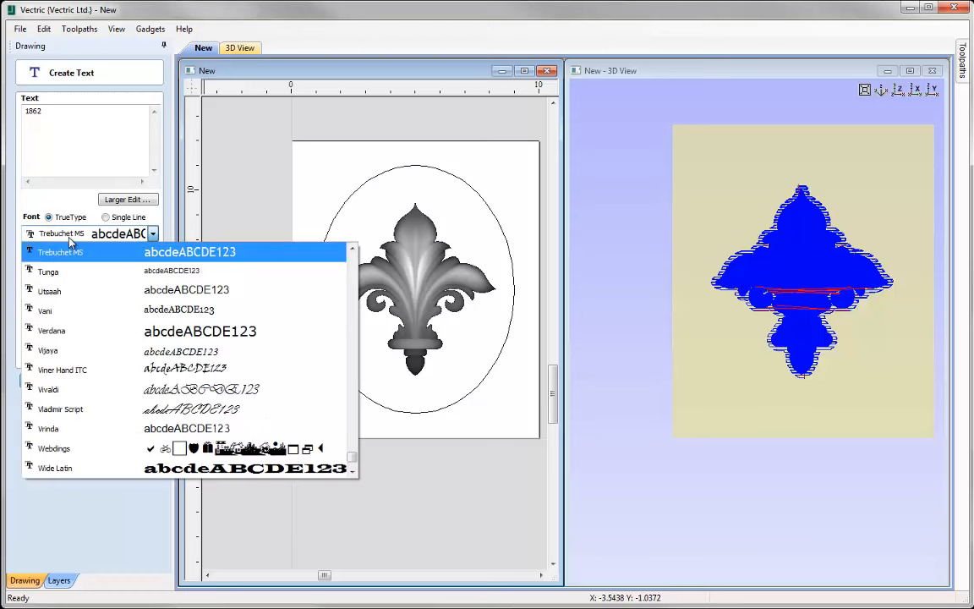
click(71, 252)
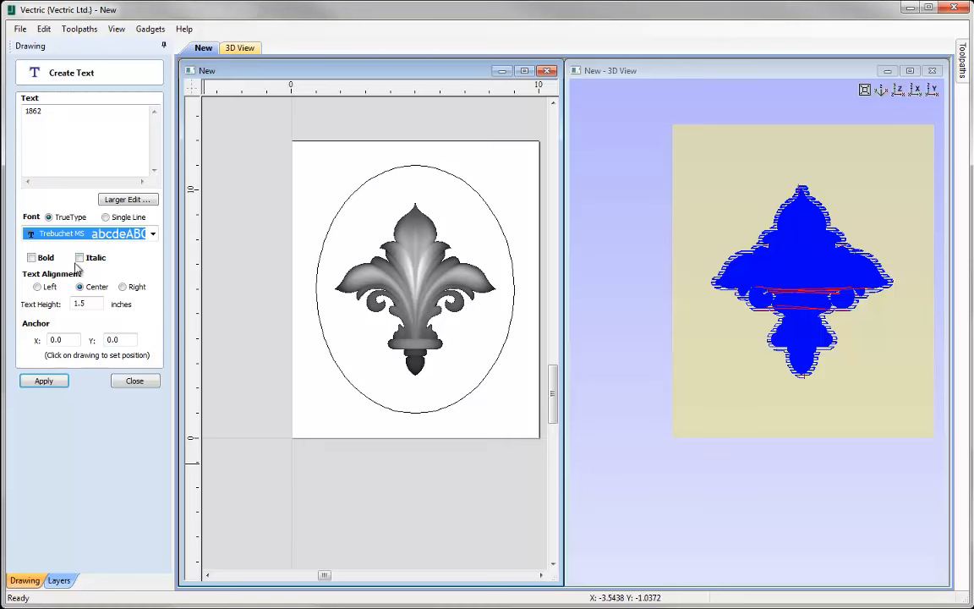
double_click(78, 304)
text(1)
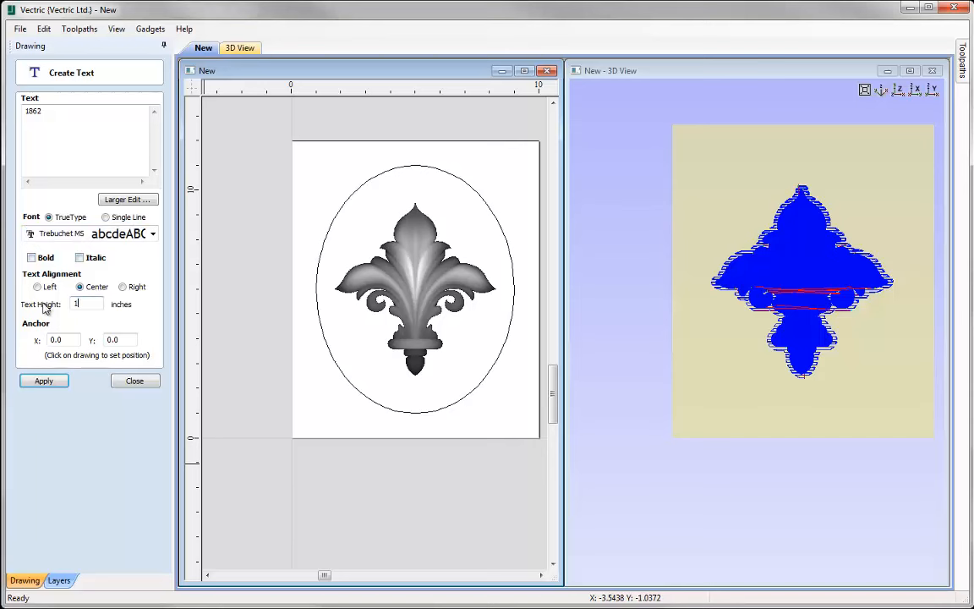
click(44, 382)
Anchor the "1862" text at X 5, Y 6 inches and move it straight up into the upper part of the ellipse.
drag(60, 340, 49, 341)
text(5)
drag(126, 340, 96, 342)
text(6)
click(55, 382)
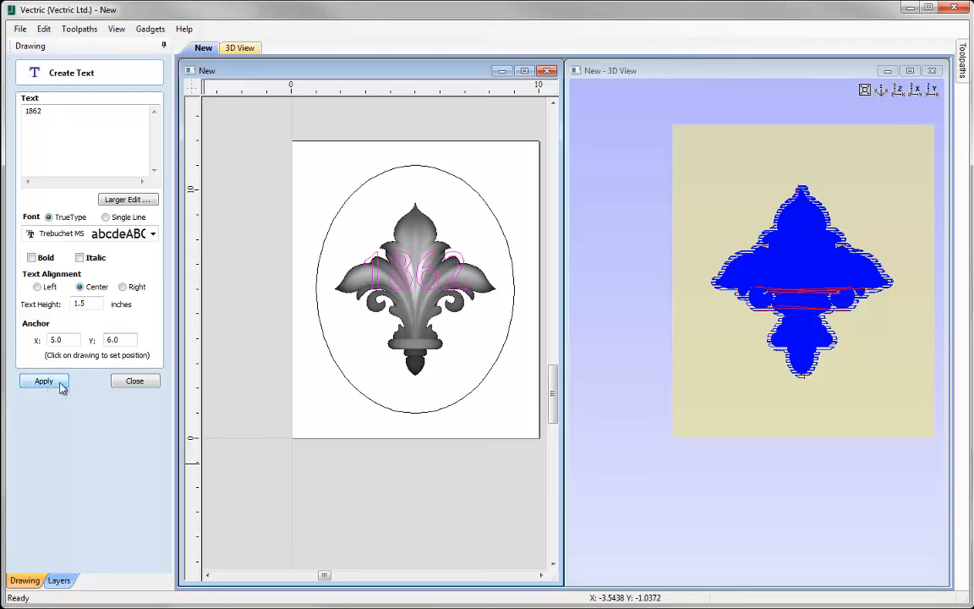
click(134, 382)
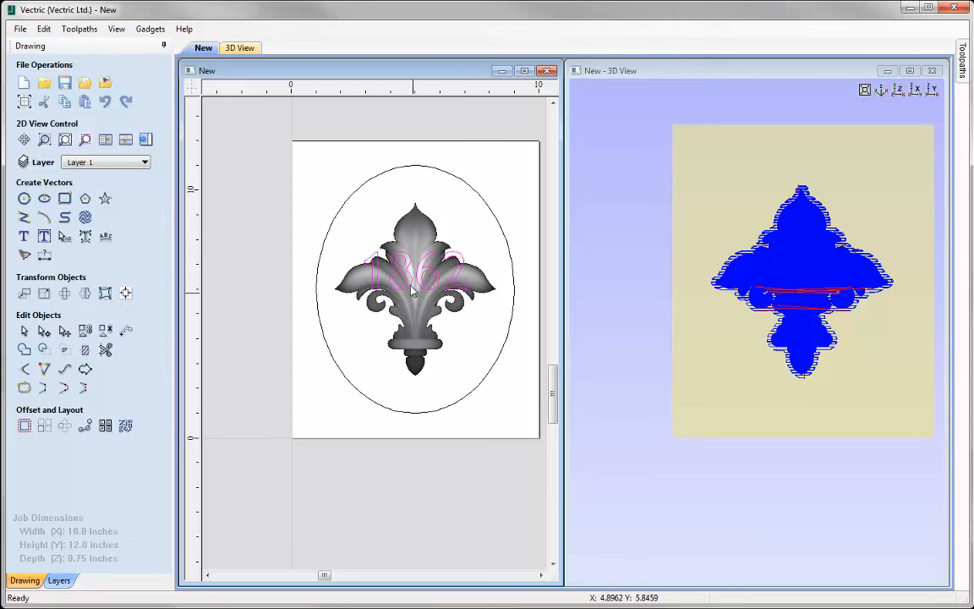
click(374, 253)
drag(415, 268, 415, 215)
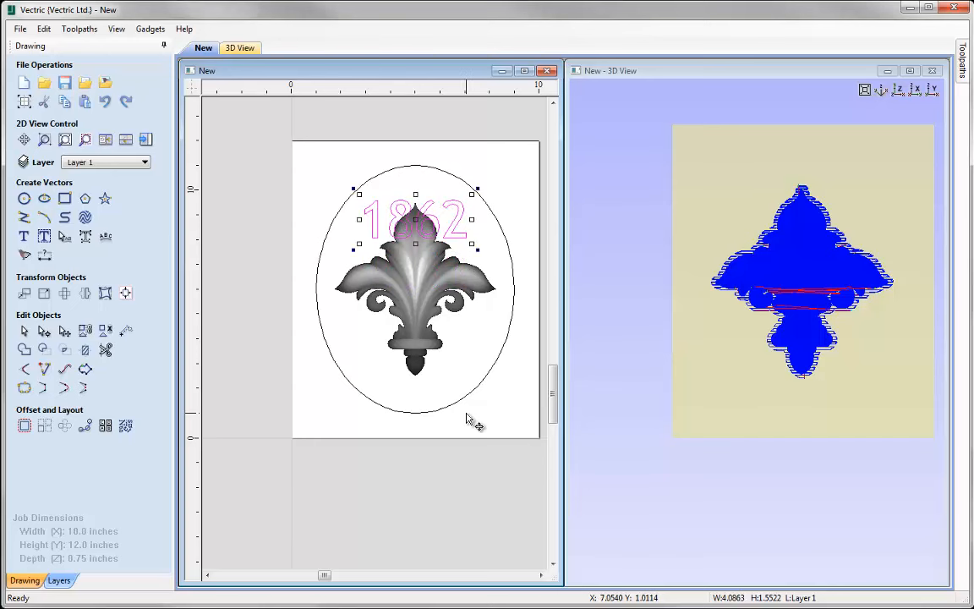
Move the fleur toolpath down with a relative move of -1 inch in Y.
click(378, 276)
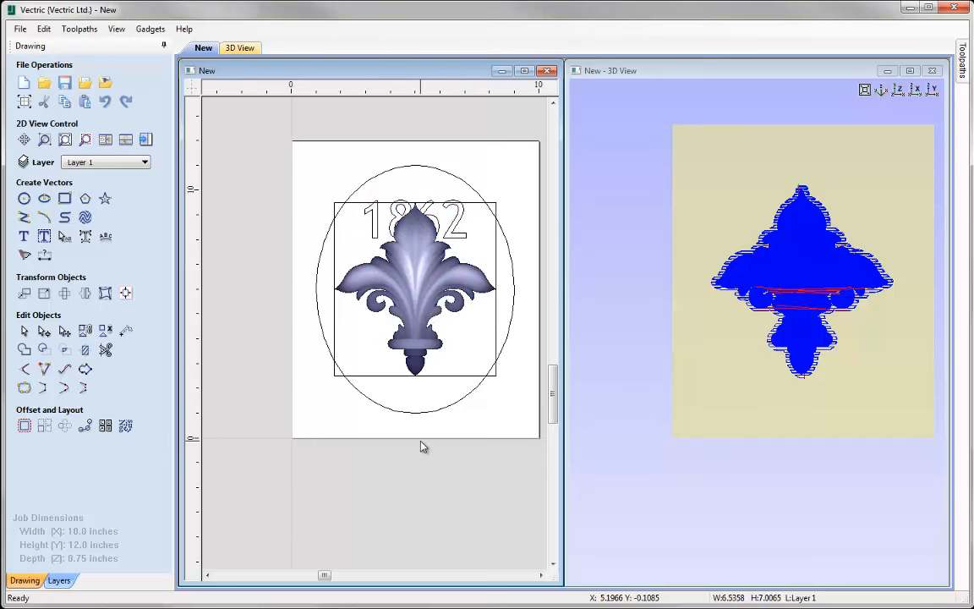
click(24, 294)
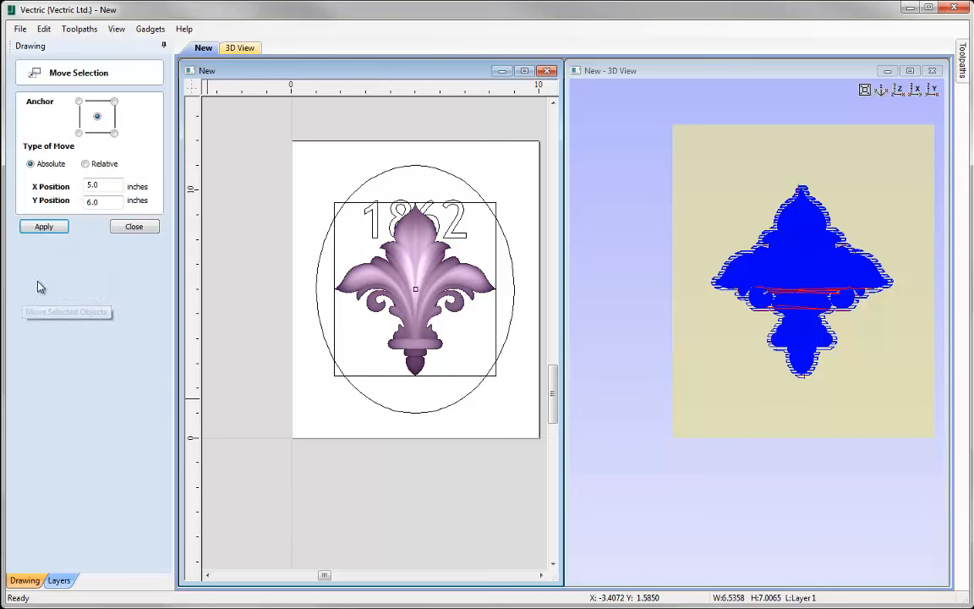
click(84, 163)
key(Tab)
text(-1)
click(43, 227)
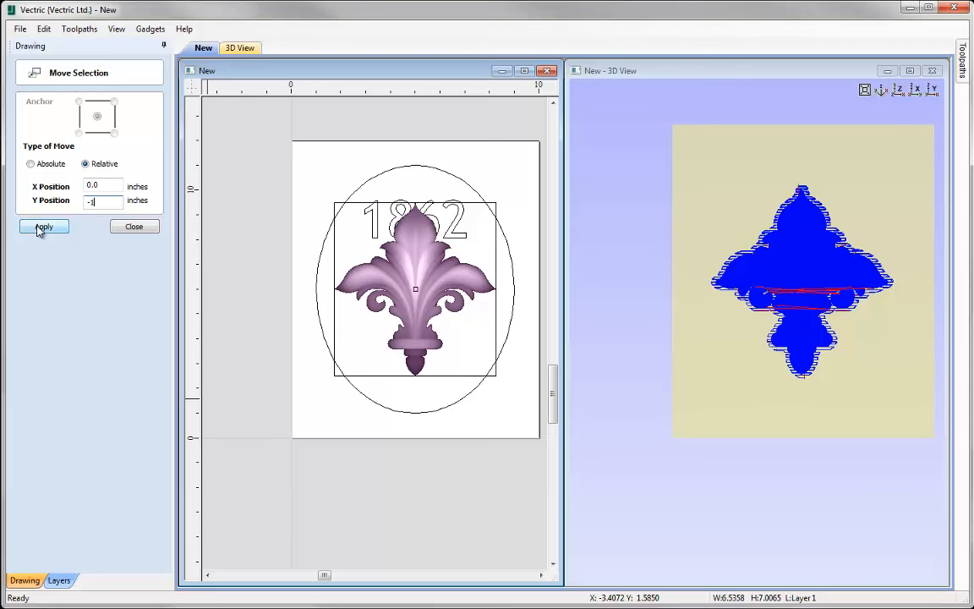
click(133, 228)
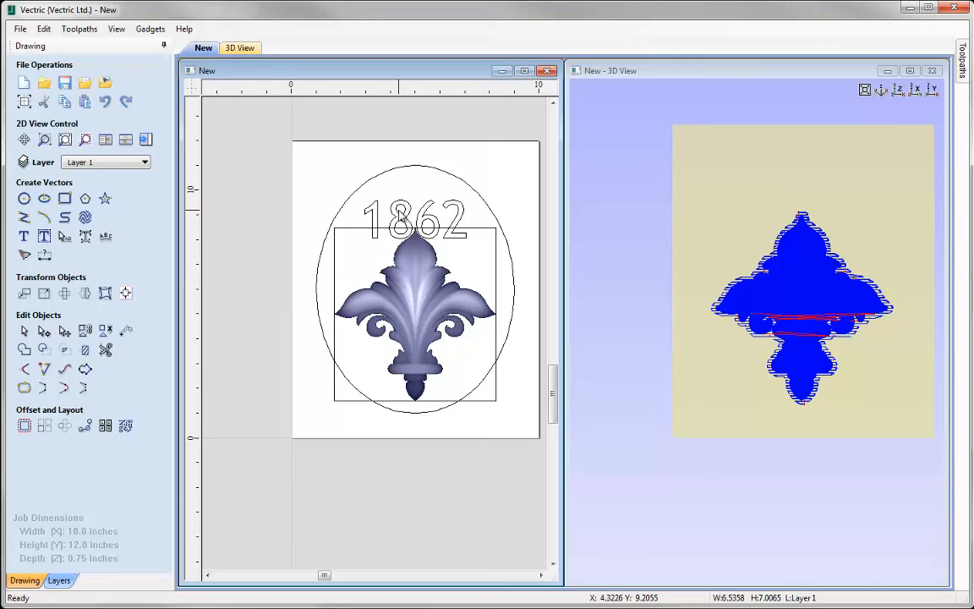
Bend the "1862" text into an upward arc following the top of the ellipse and adjust the spacing between its digits.
click(402, 218)
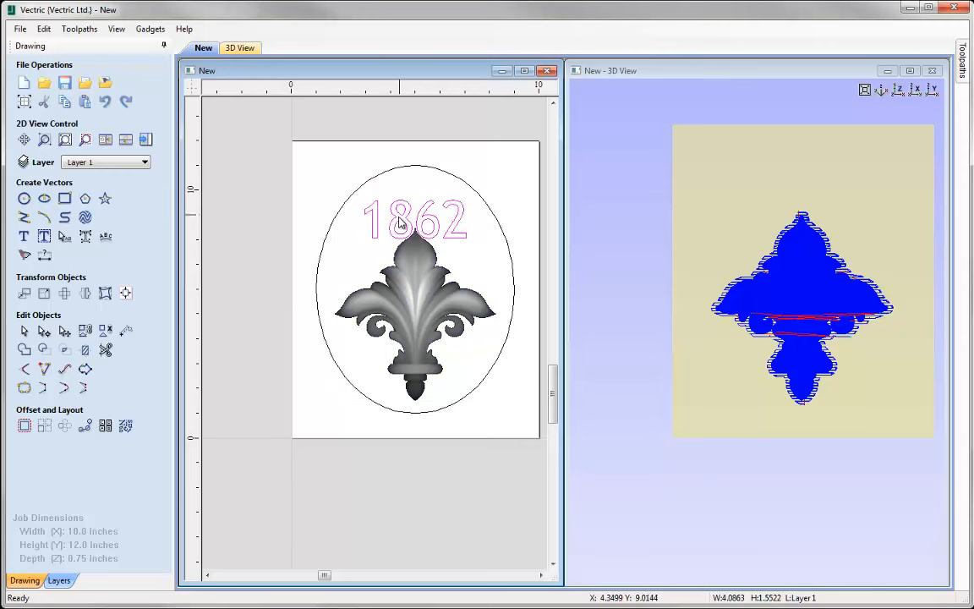
click(64, 237)
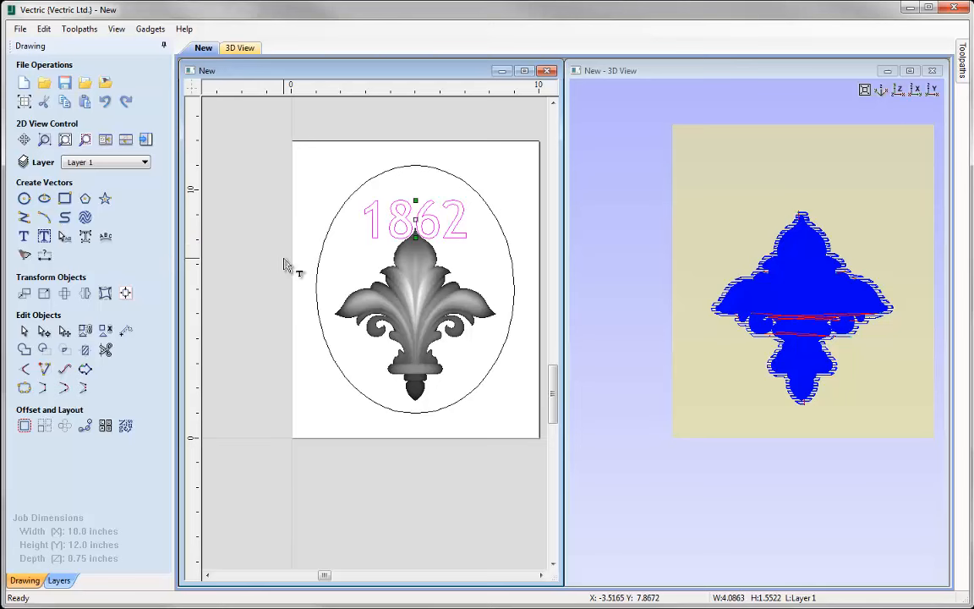
drag(385, 184, 416, 172)
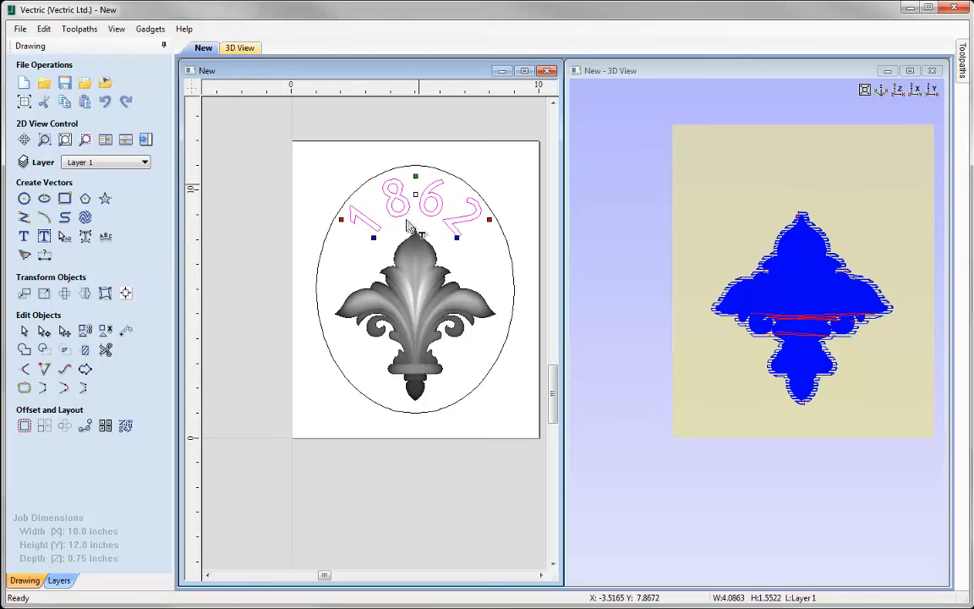
click(390, 217)
click(390, 218)
click(448, 216)
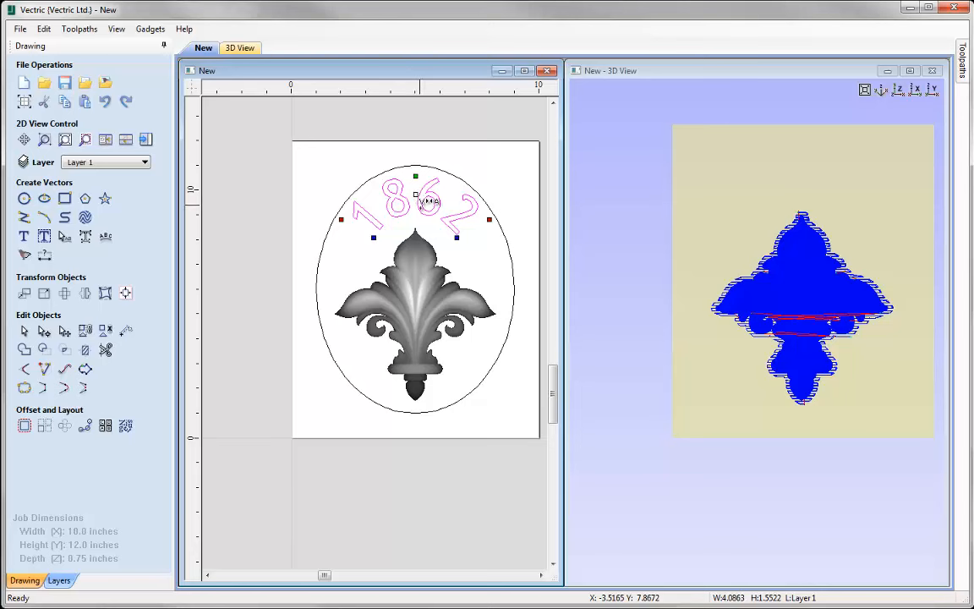
Nudge the arched "1862" text slightly down to sit between the ellipse and the tip of the fleur.
click(24, 331)
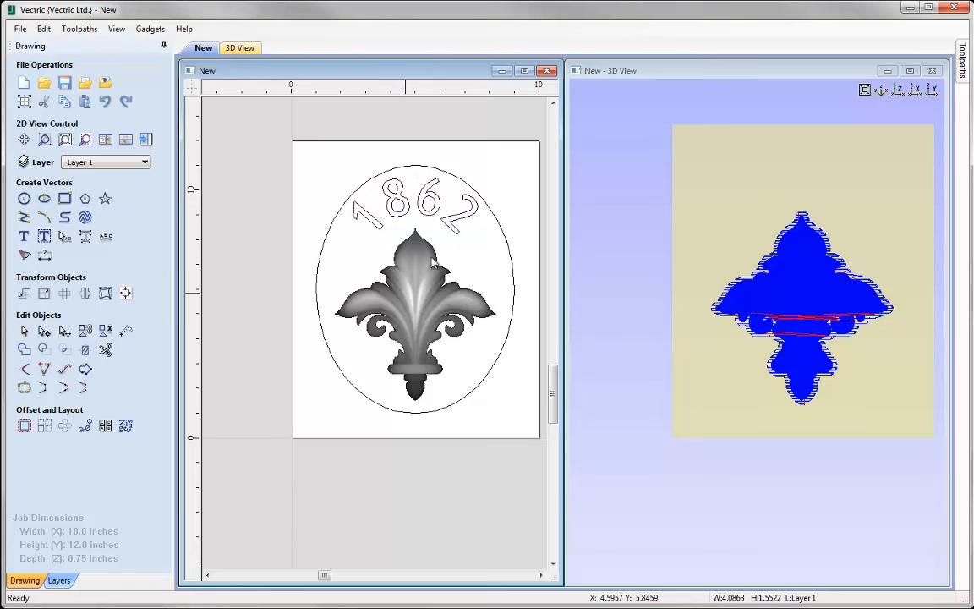
click(427, 210)
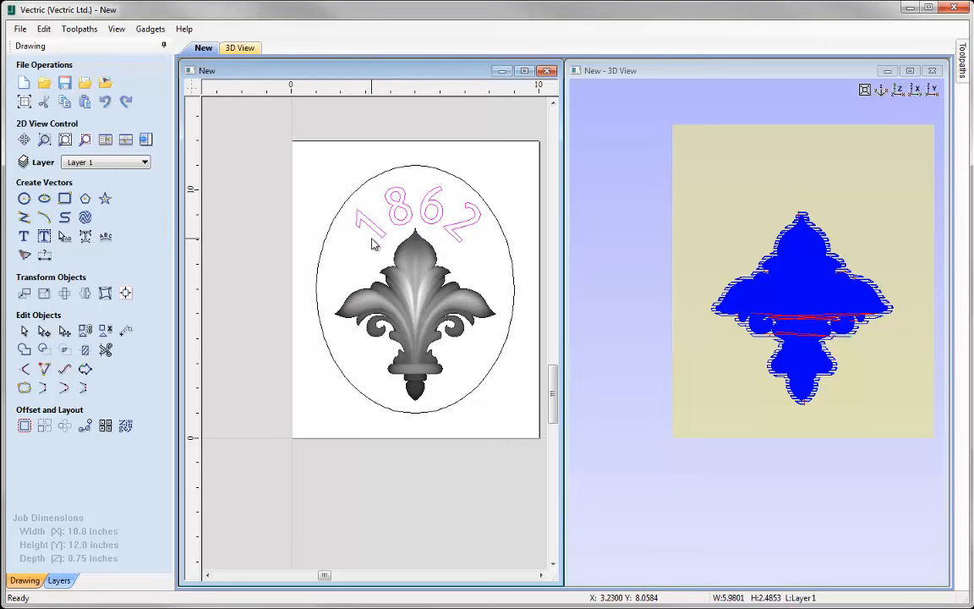
click(309, 182)
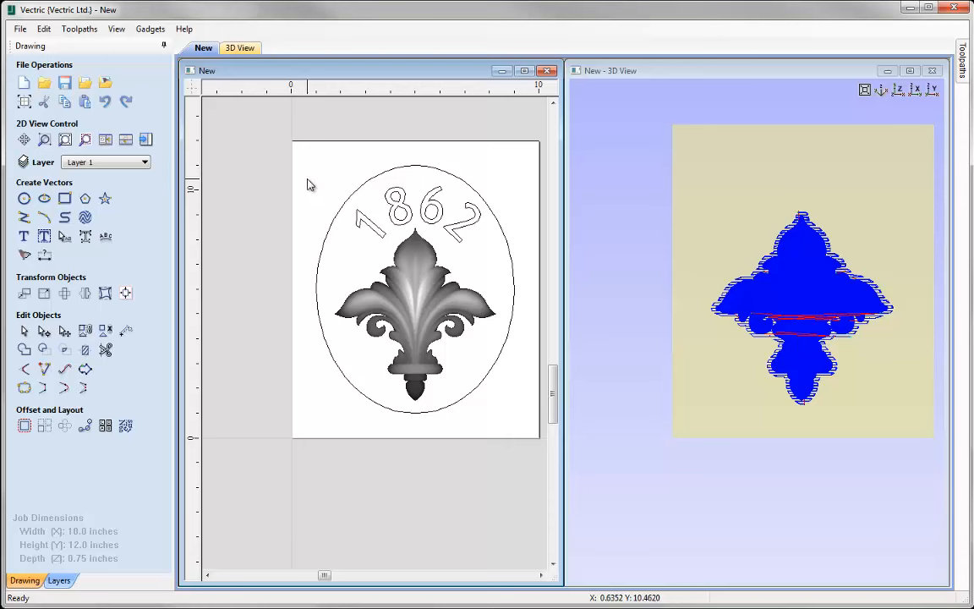
Switch to the toolpath layout and tile the 2D and 3D windows vertically.
click(145, 140)
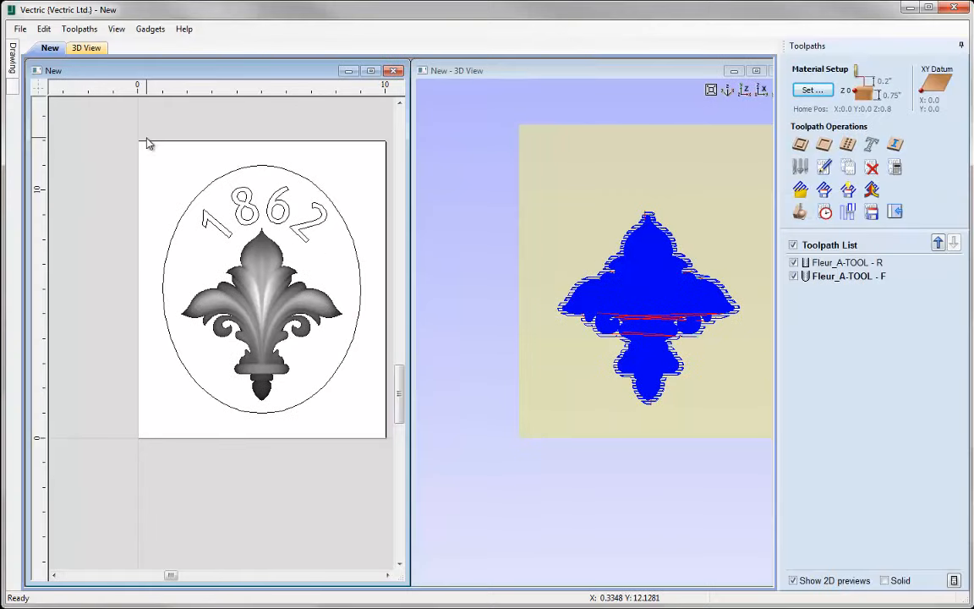
click(118, 31)
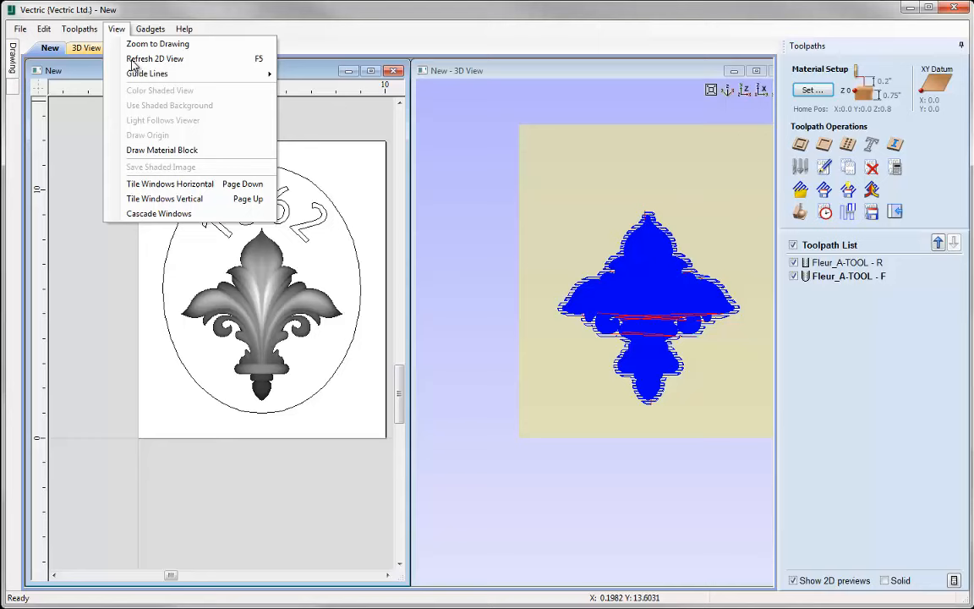
click(179, 199)
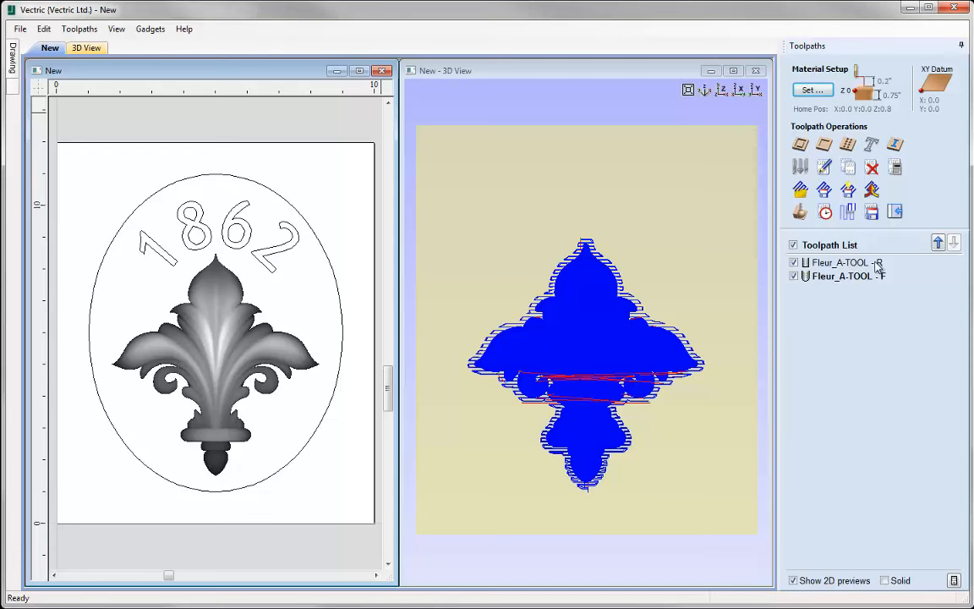
Toggle the visibility of the fleur's finishing and roughing toolpaths to examine them separately, leaving both shown.
click(793, 277)
click(794, 263)
click(794, 263)
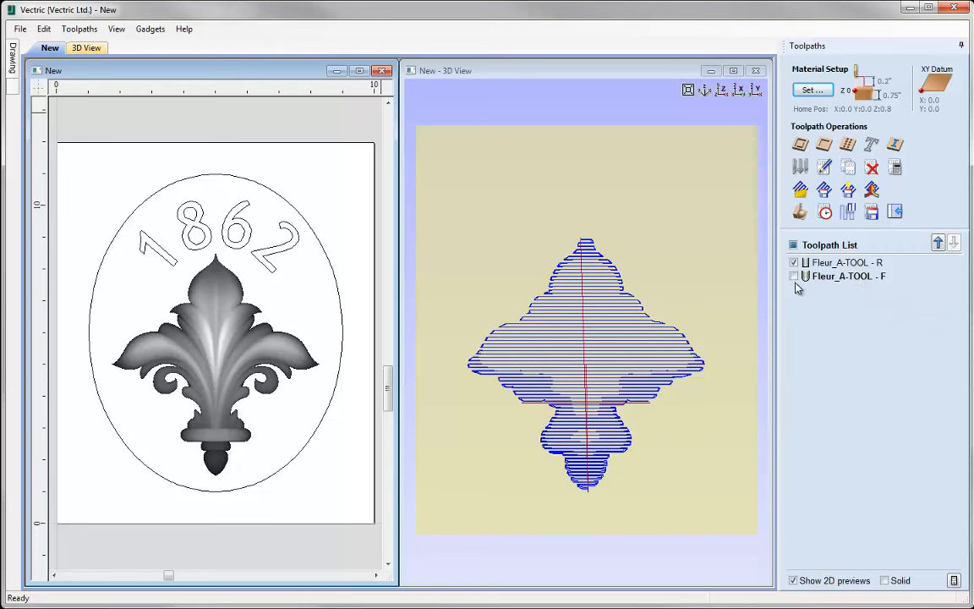
click(793, 276)
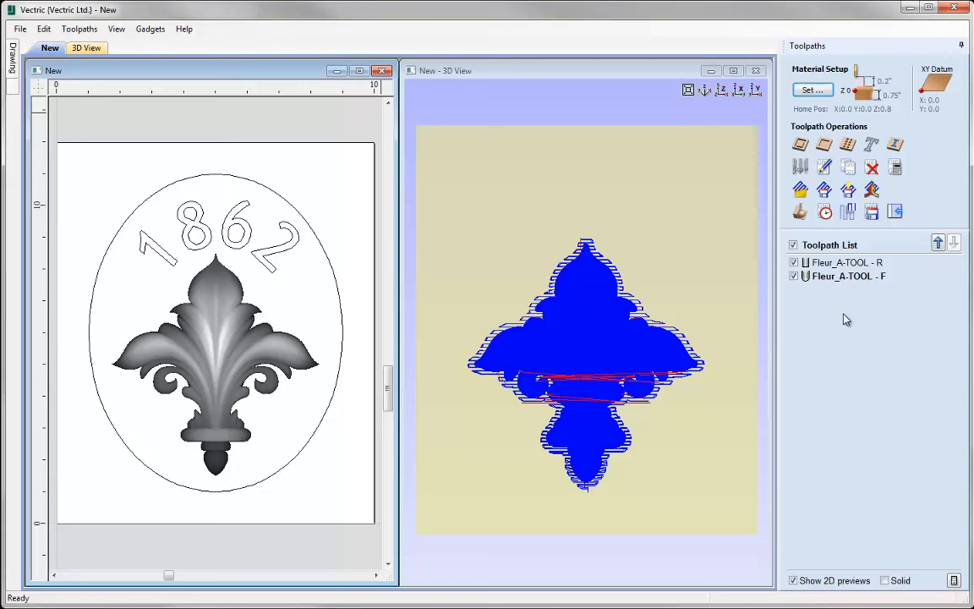
Review the material setup's thickness, Z zero, XY datum and rapid clearance gaps, accept it, and check the ellipse outline.
click(810, 91)
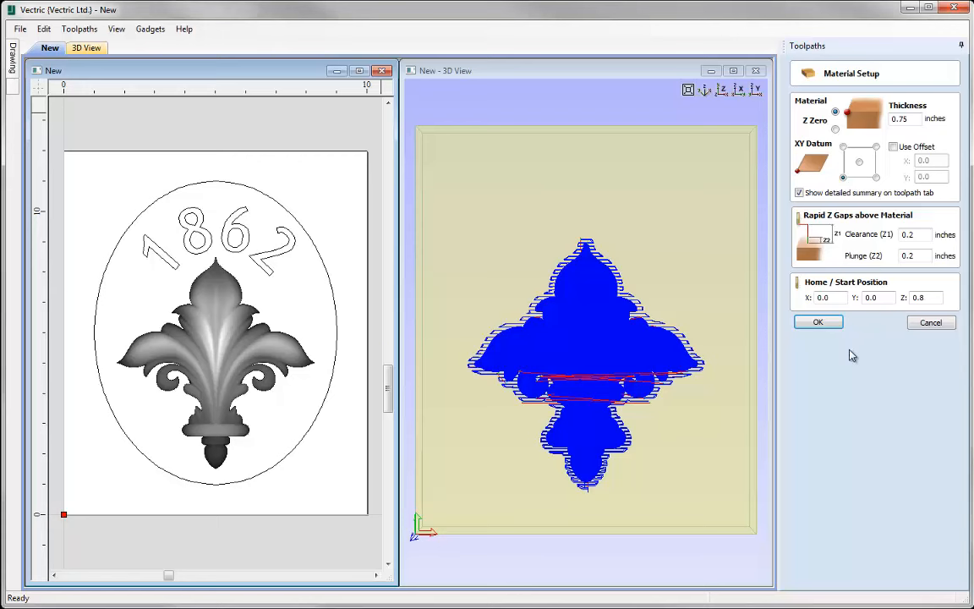
click(818, 326)
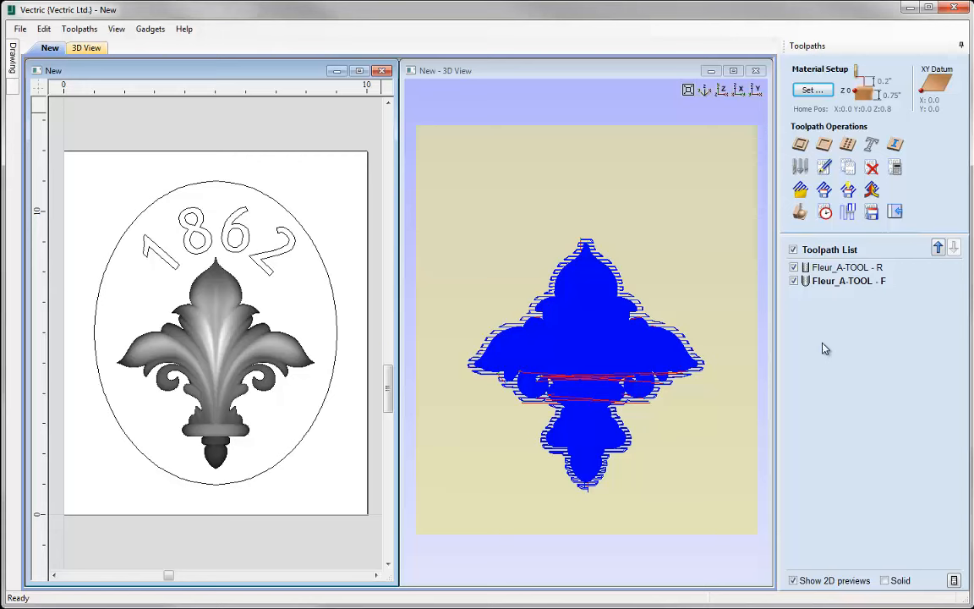
click(319, 256)
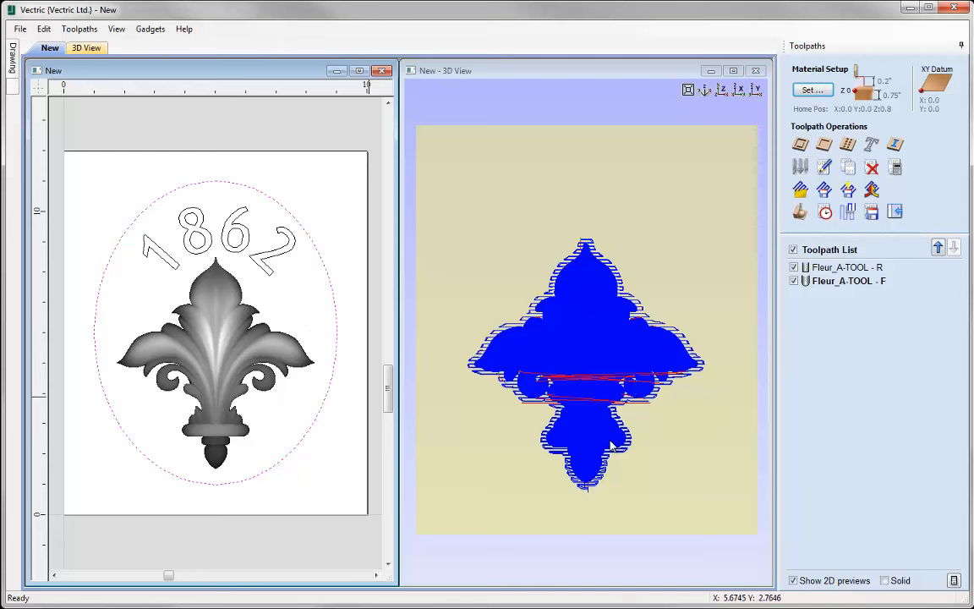
click(354, 240)
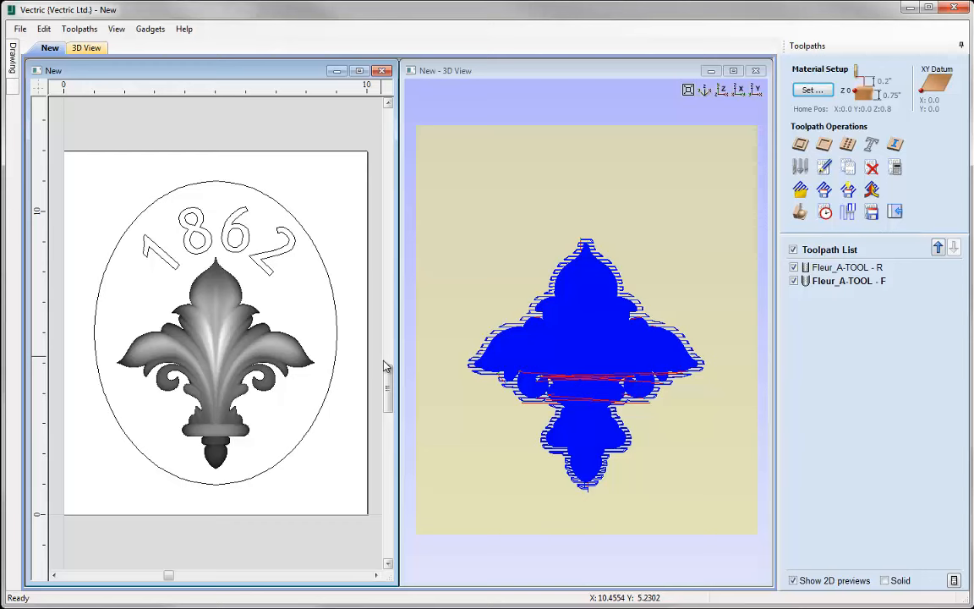
Preview the fleur's roughing toolpath followed by its finishing toolpath on the material block, and inspect the carving in the isometric 3D view.
click(707, 92)
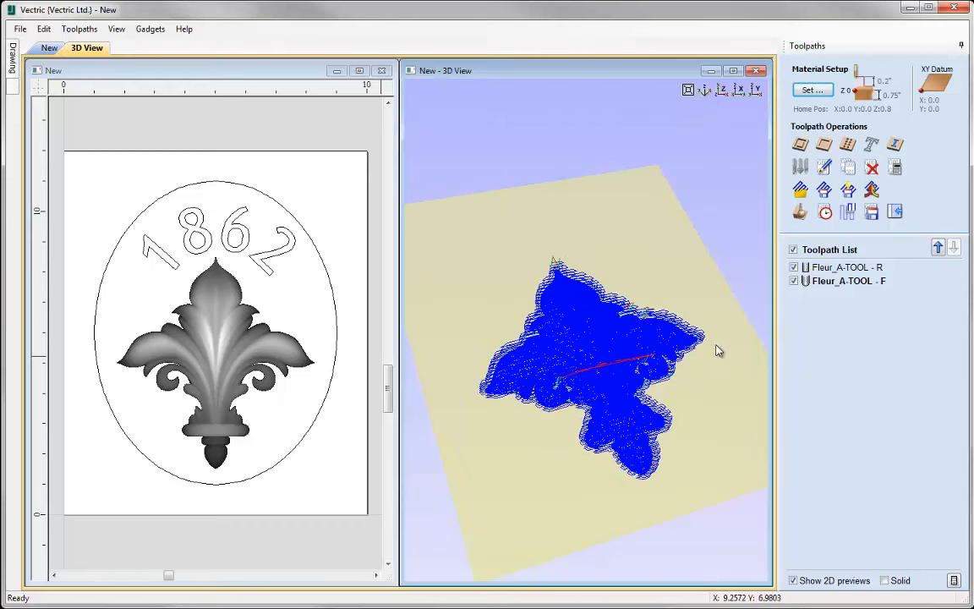
click(848, 267)
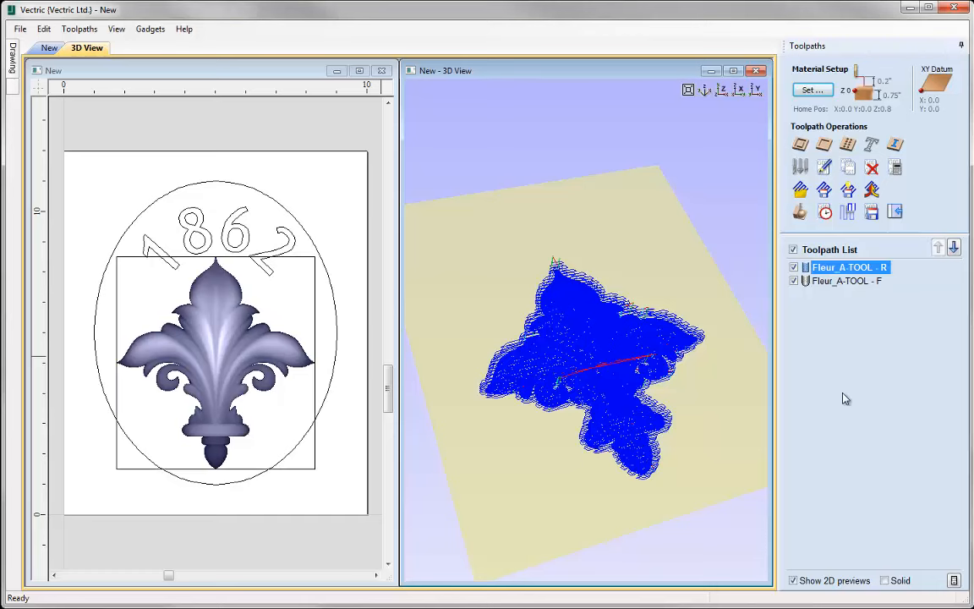
click(800, 212)
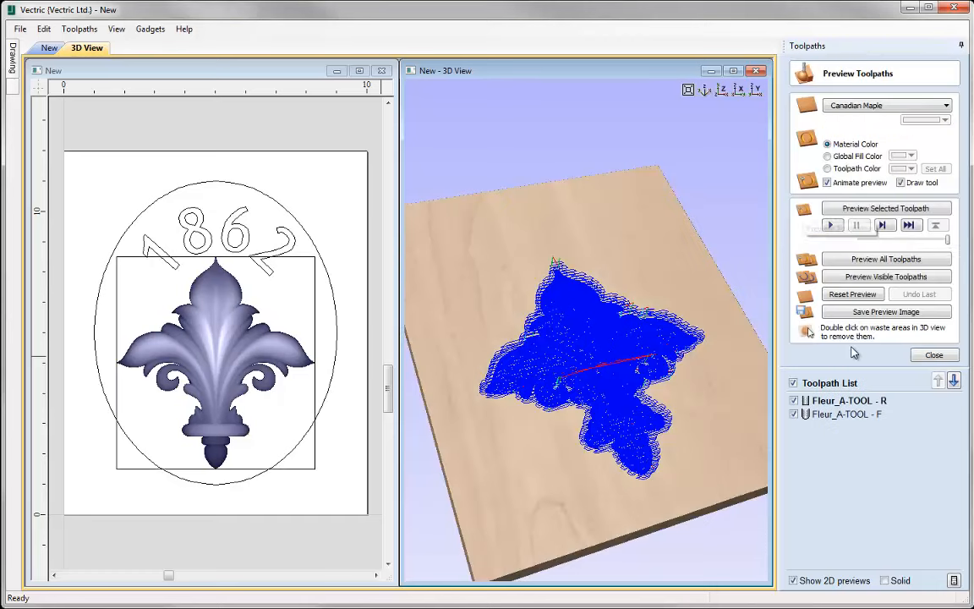
click(885, 208)
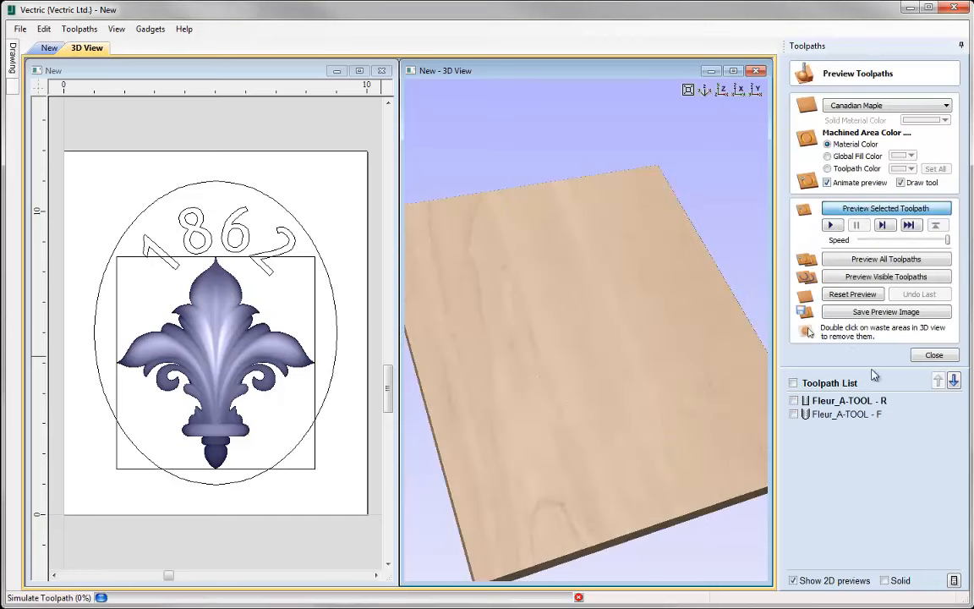
click(848, 413)
click(886, 208)
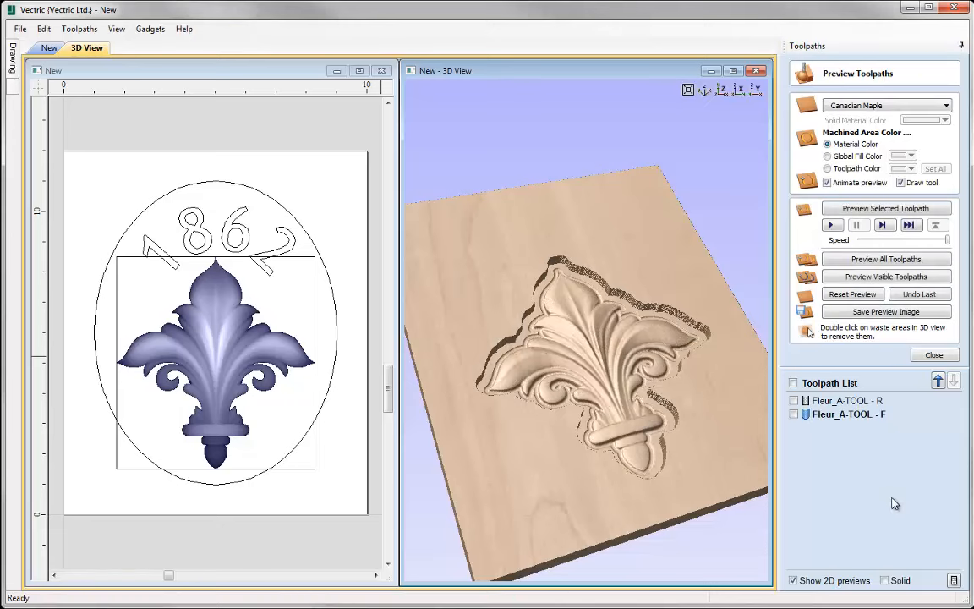
scroll(540, 303, up, 5)
drag(540, 303, 609, 383)
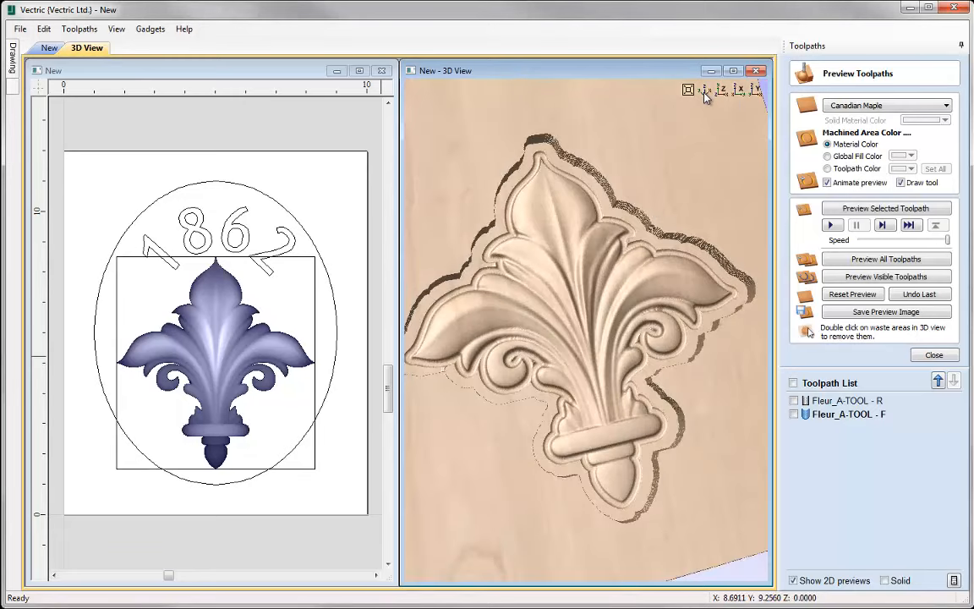
click(704, 89)
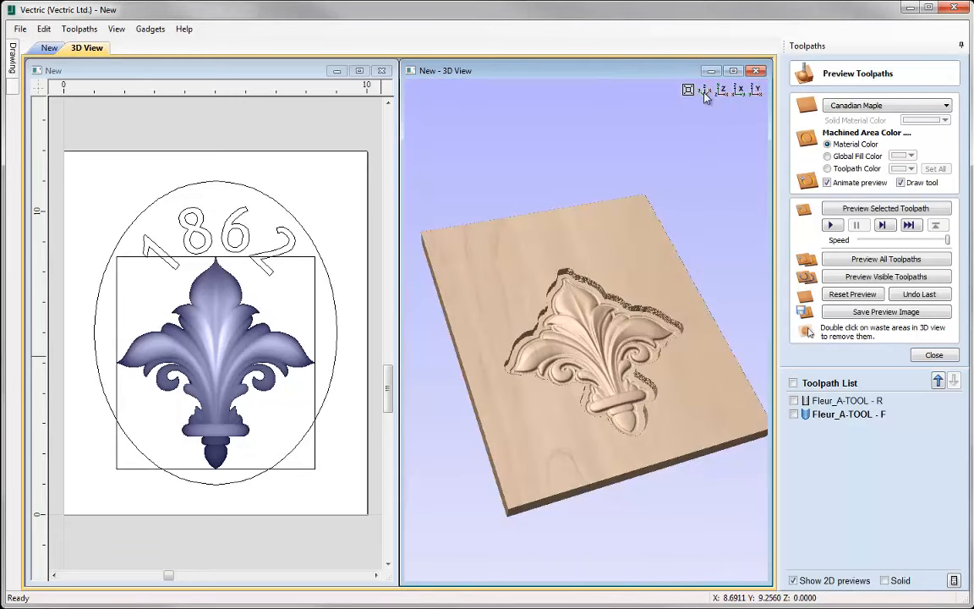
Calculate an offset pocket toolpath between the ellipse and the fleur, 0.4 inches deep with the 0.125 inch end mill, named "Pocket_0125EM".
click(323, 264)
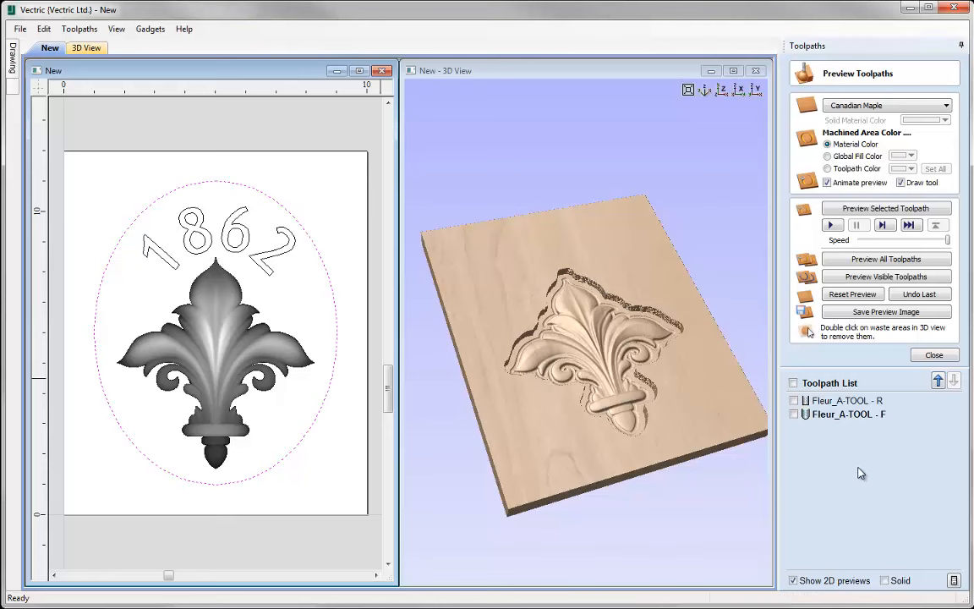
mouse_move(847, 420)
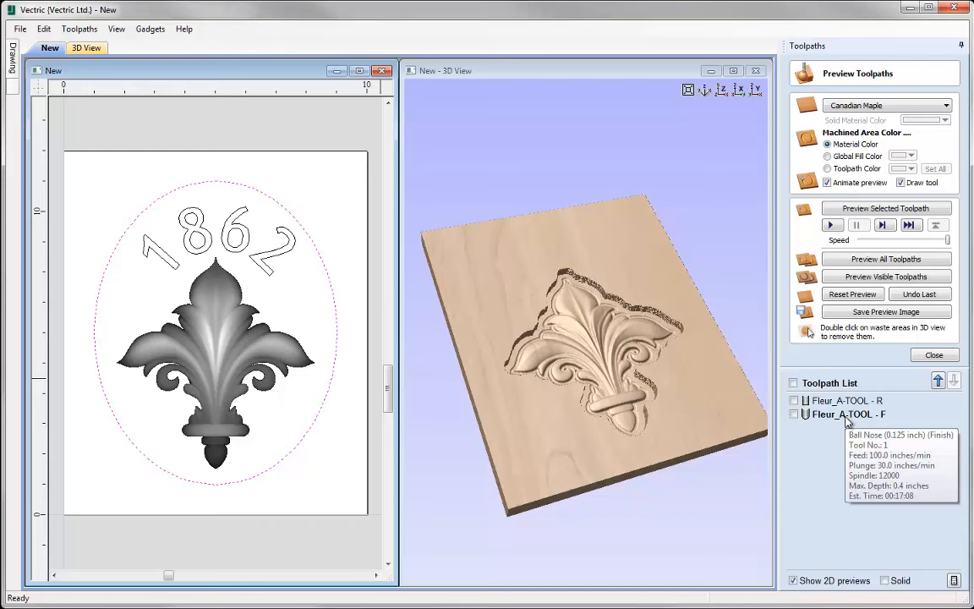
click(934, 354)
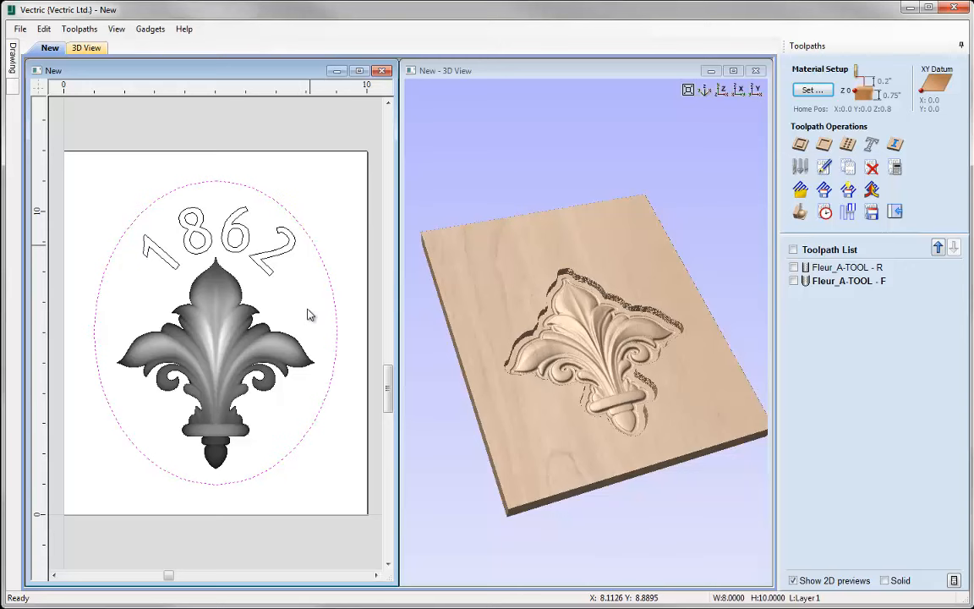
click(236, 424)
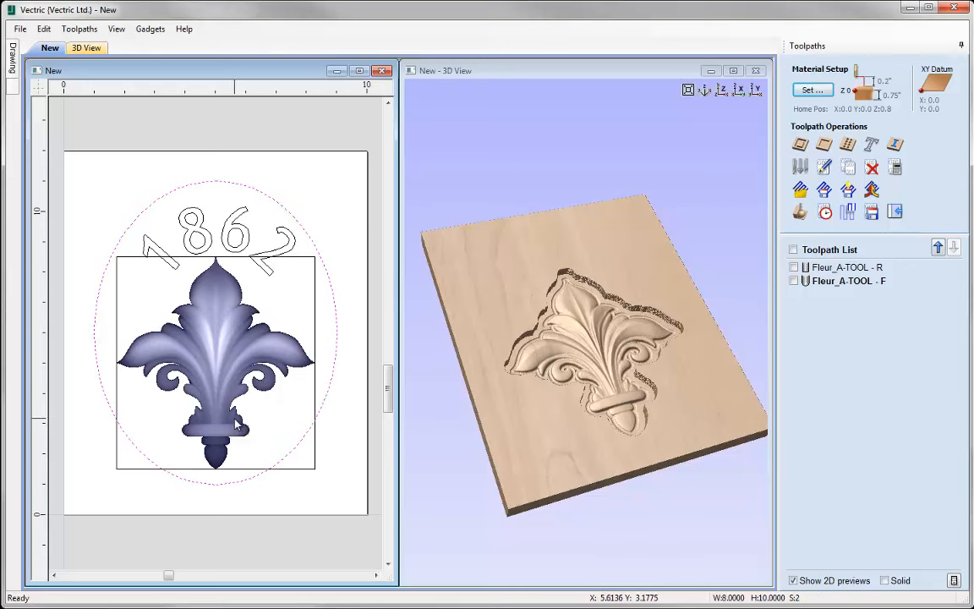
click(824, 147)
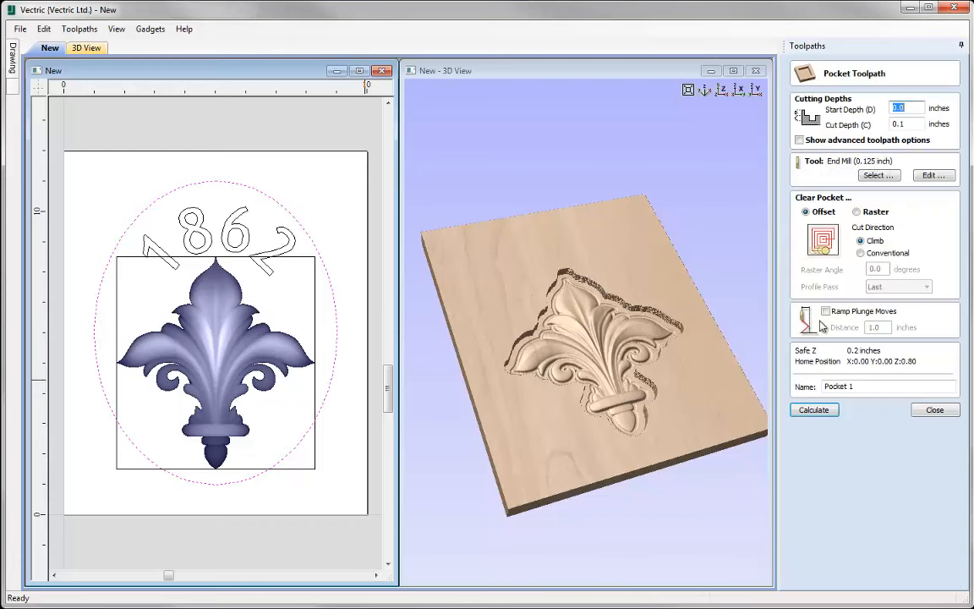
key(Tab)
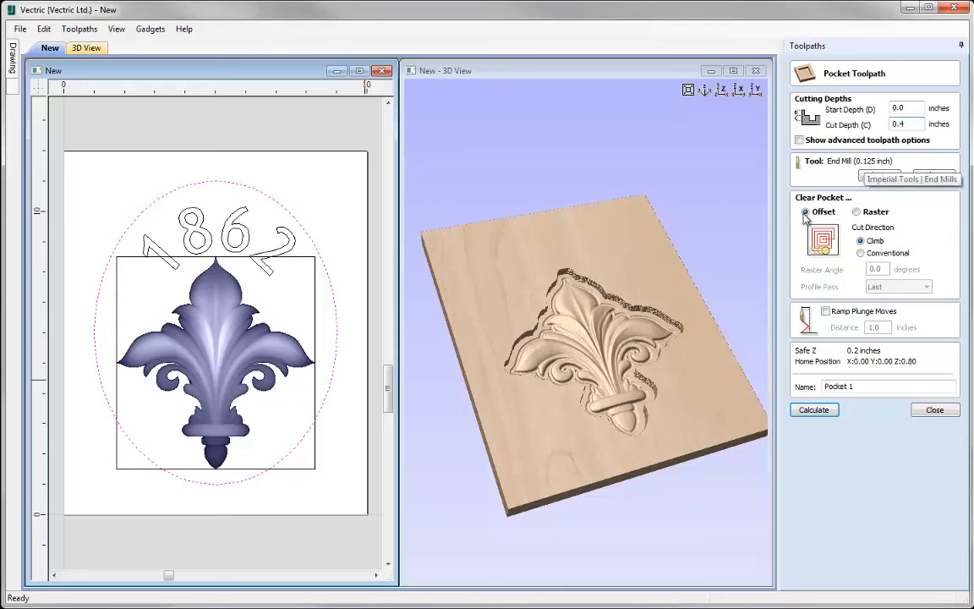
click(863, 386)
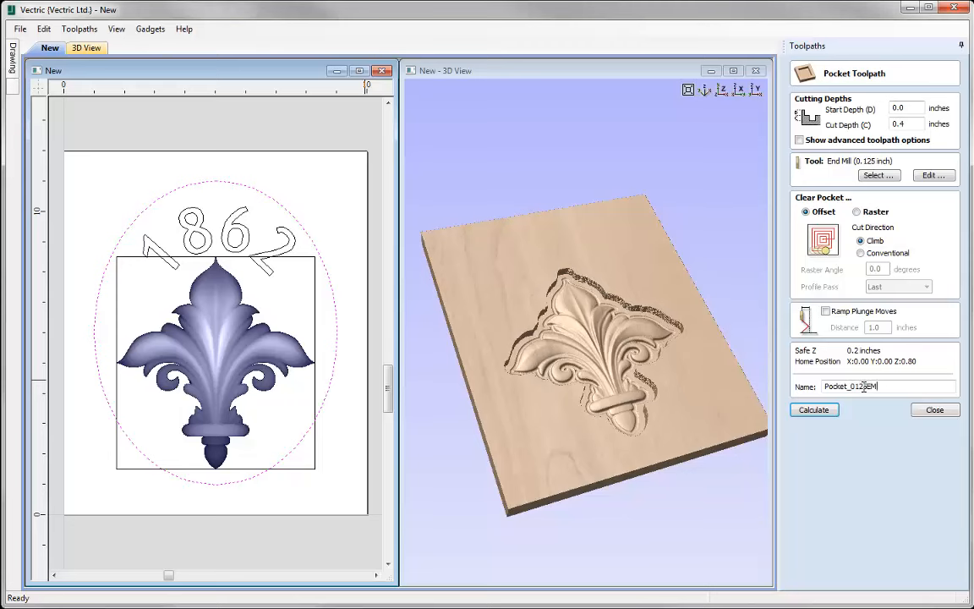
click(813, 409)
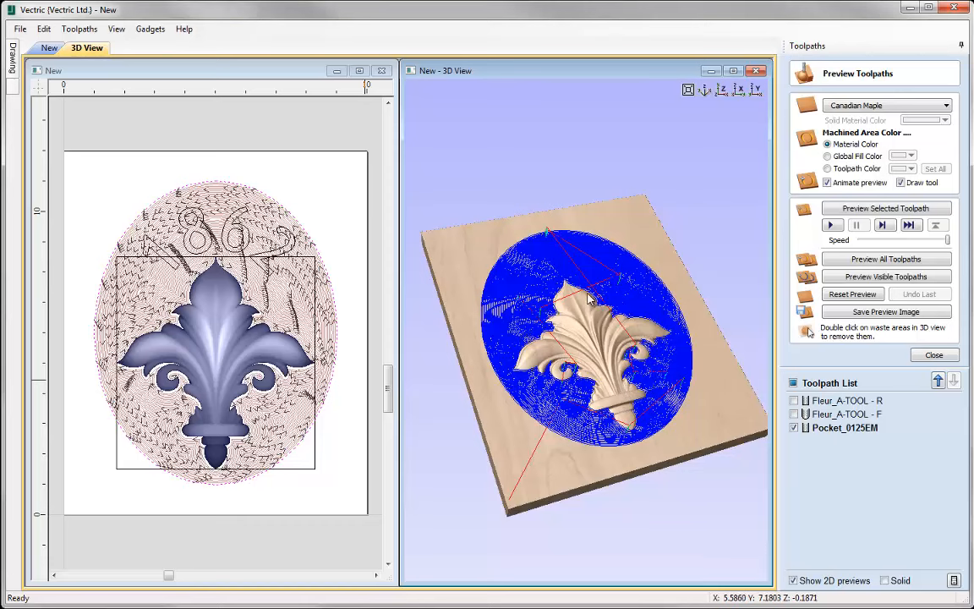
Preview the Pocket_0125EM toolpath on the block and inspect the cleared area around the fleur from several angles.
click(854, 213)
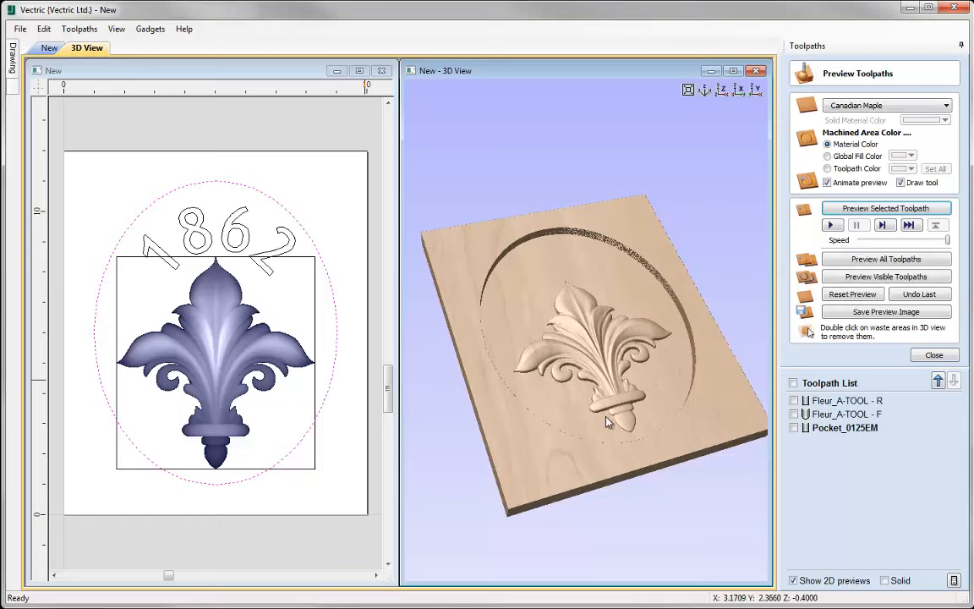
scroll(554, 338, up, 5)
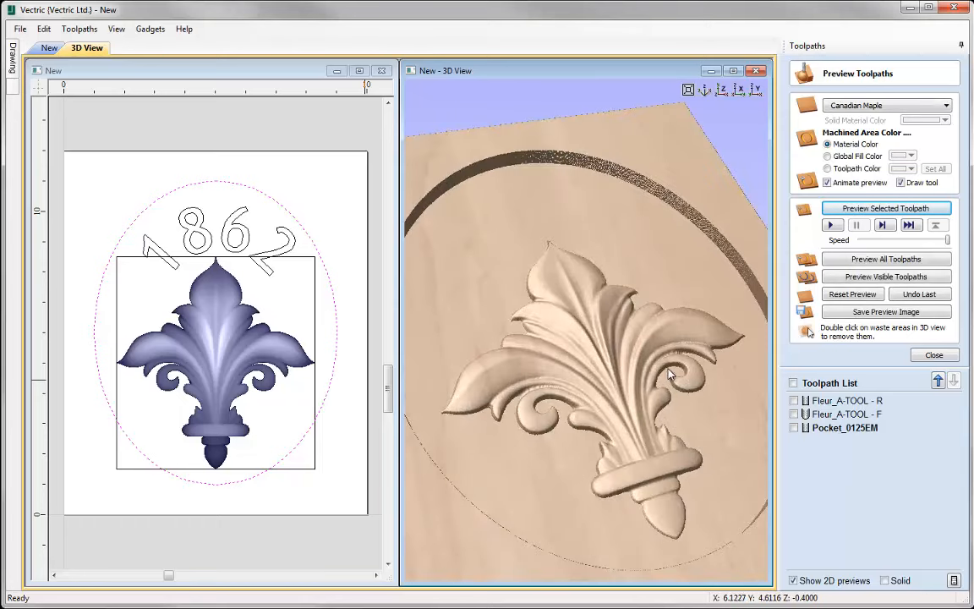
drag(554, 391, 510, 417)
scroll(554, 354, down, 2)
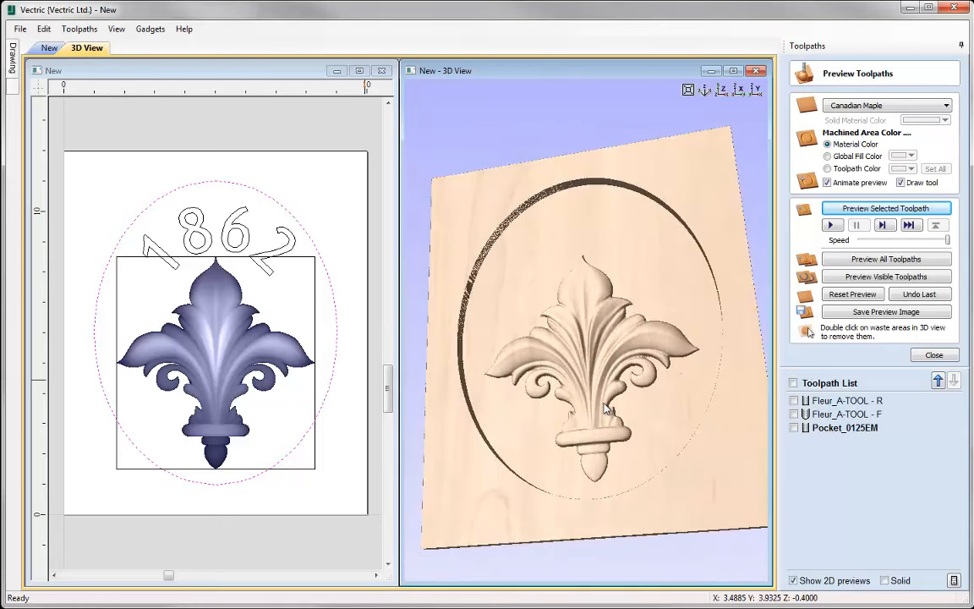
drag(606, 409, 641, 364)
click(704, 91)
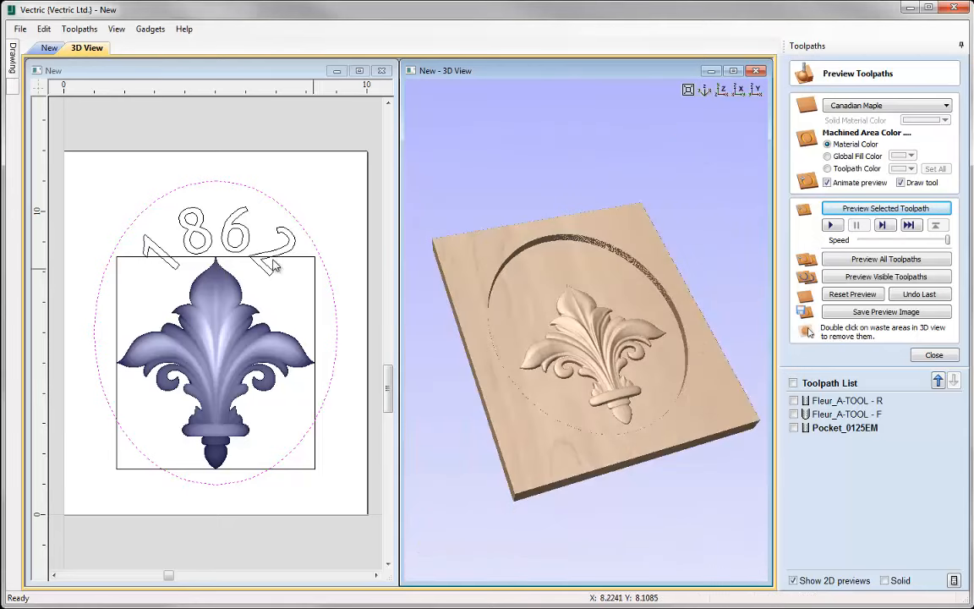
Calculate a pocket toolpath for the "1862" text with start depth 0.4, cut depth 0.1 and the 0.125 inch end mill, named "Pocket_Text_0125EM".
click(933, 356)
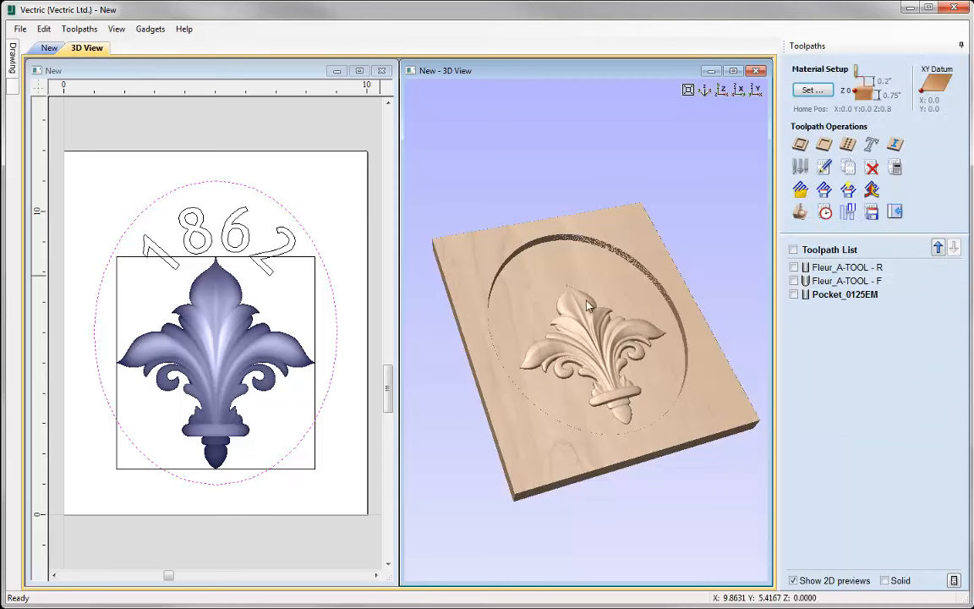
click(245, 234)
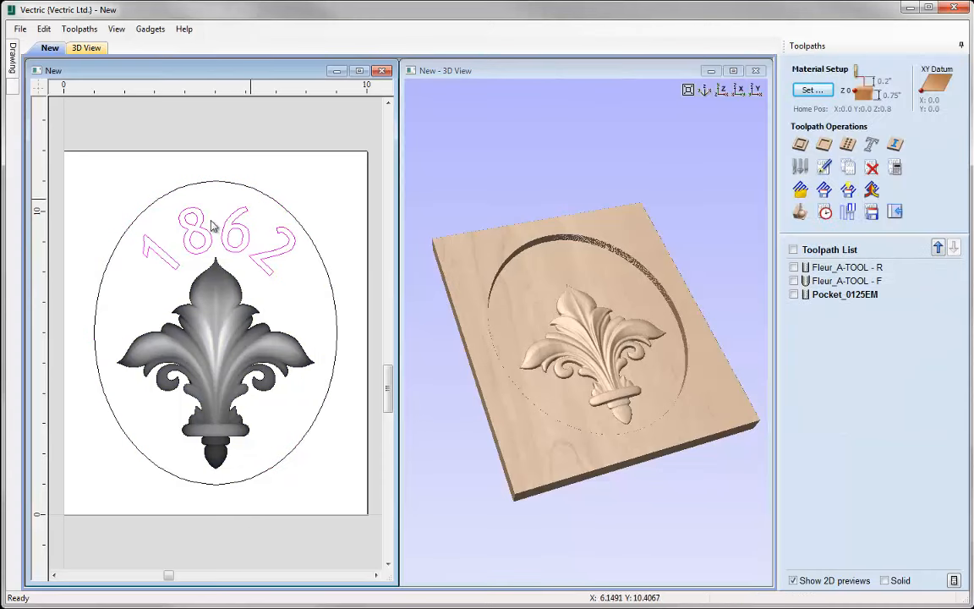
click(824, 144)
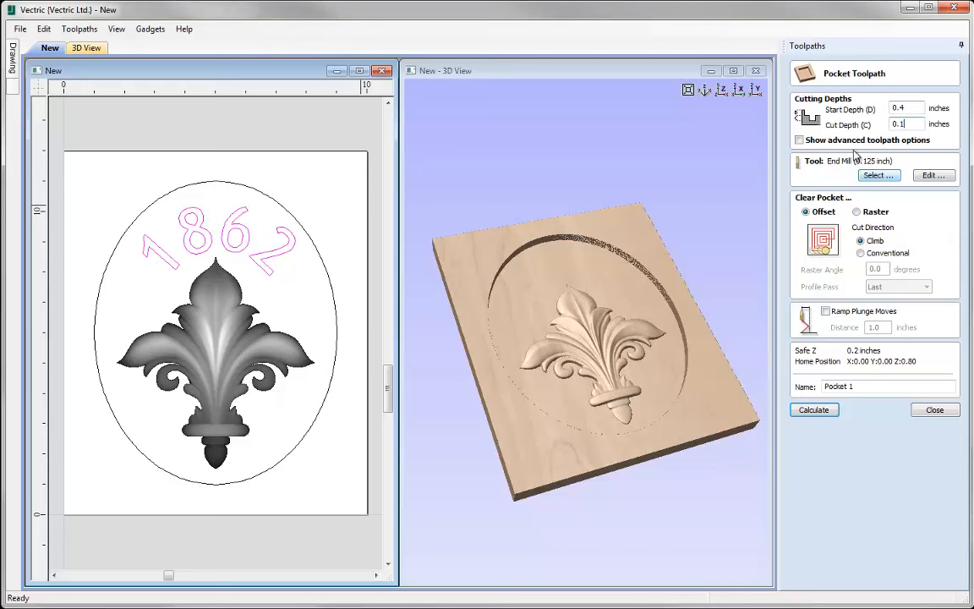
click(859, 388)
click(813, 409)
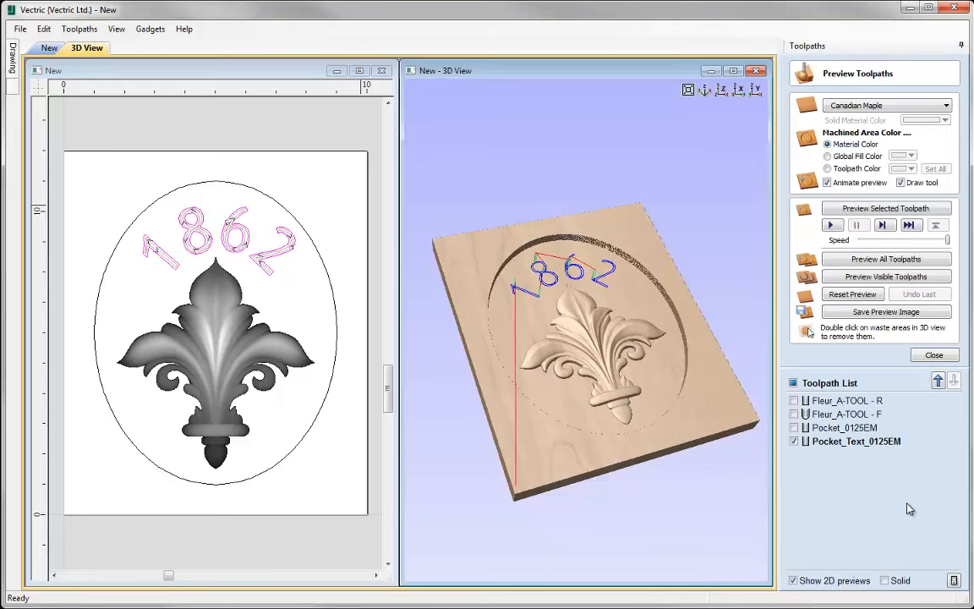
Preview the Pocket_Text_0125EM toolpath on the block and inspect the carved digits up close above the fleur.
click(900, 209)
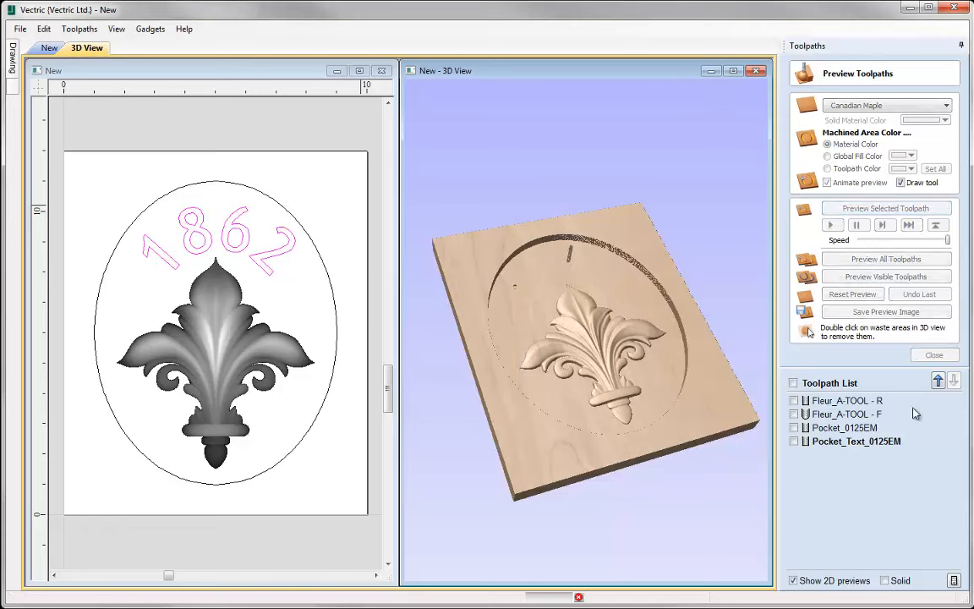
drag(692, 358, 607, 443)
scroll(605, 348, up, 3)
drag(591, 369, 584, 241)
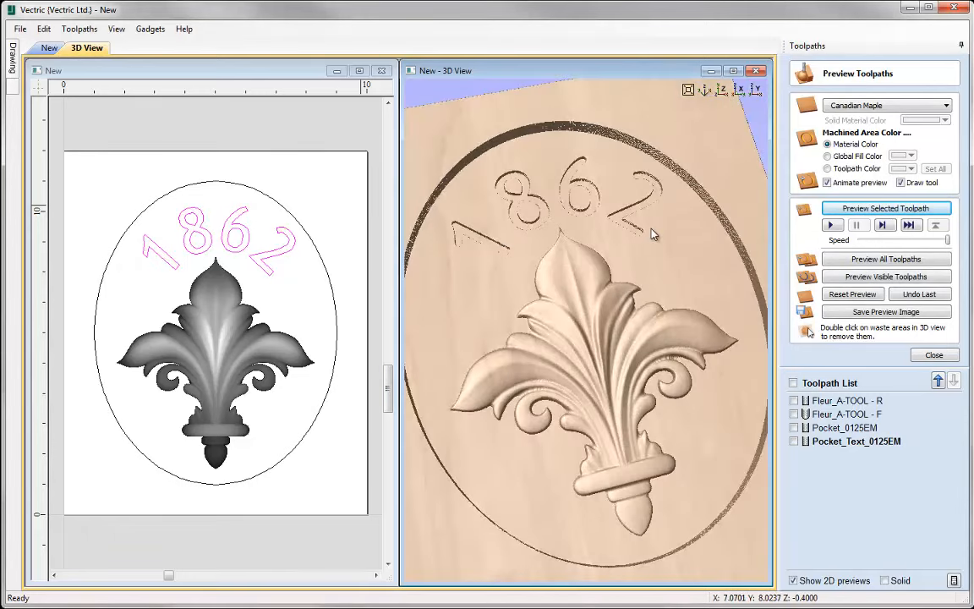
click(934, 355)
key(0)
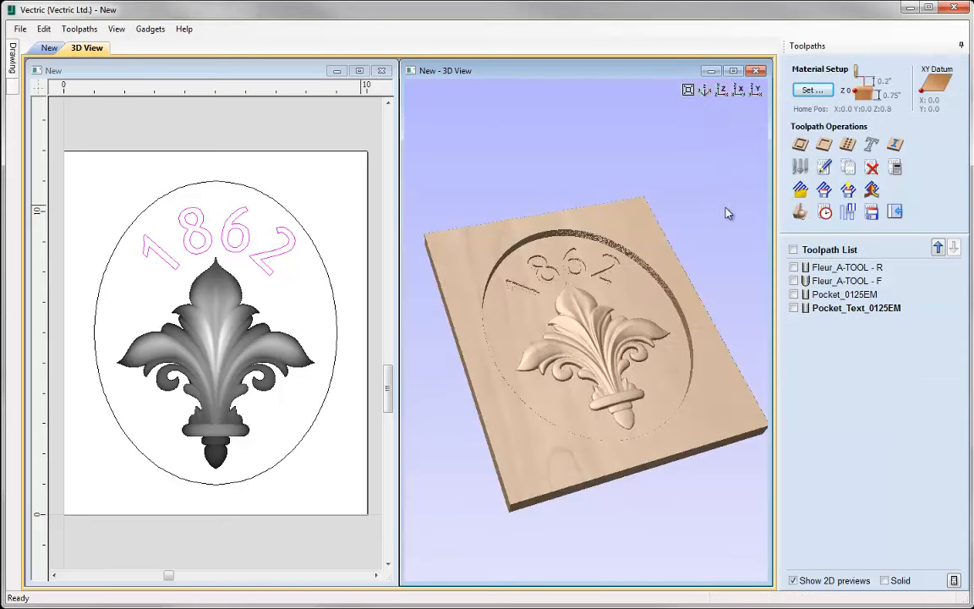
Set up an outside profile toolpath on the ellipse, 0.75 inches deep with the 0.25 inch end mill and a -0.05 inch allowance offset.
click(312, 241)
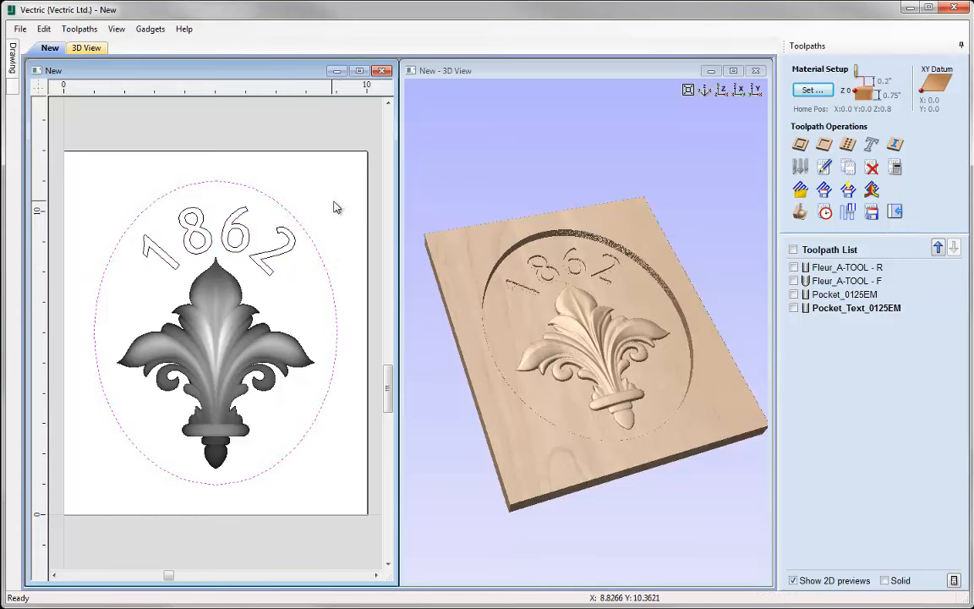
click(801, 145)
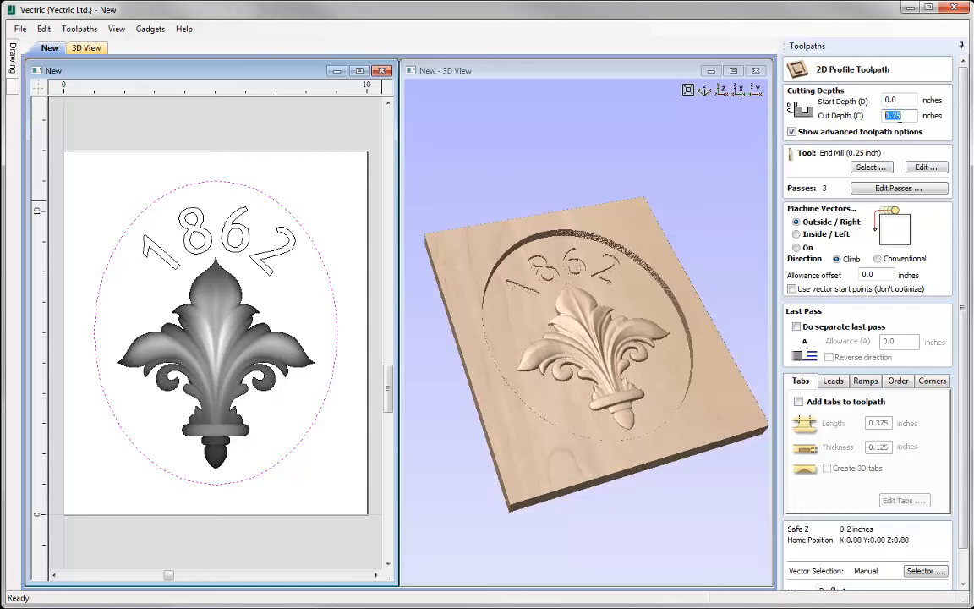
text(2)
click(872, 168)
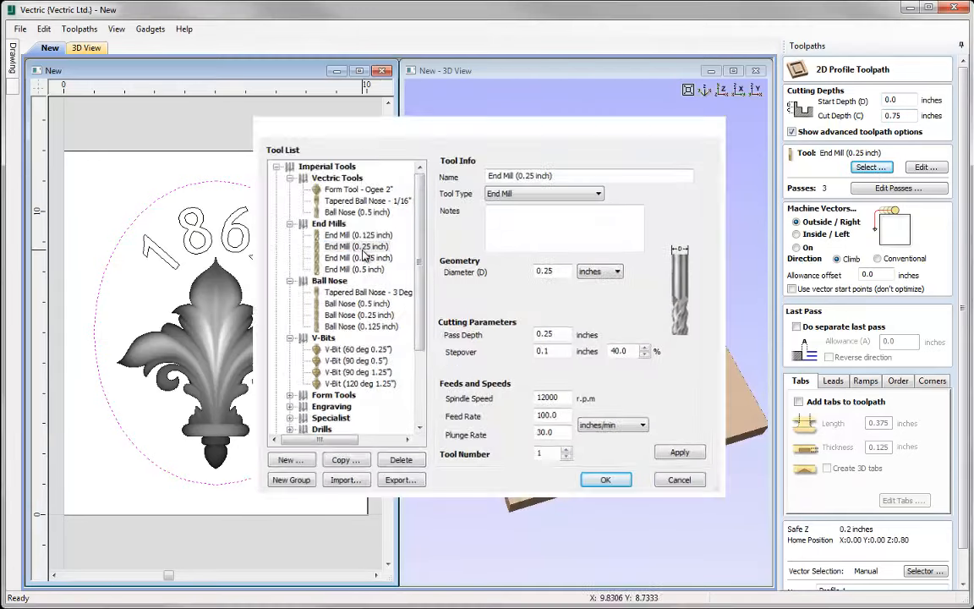
double_click(363, 252)
click(797, 221)
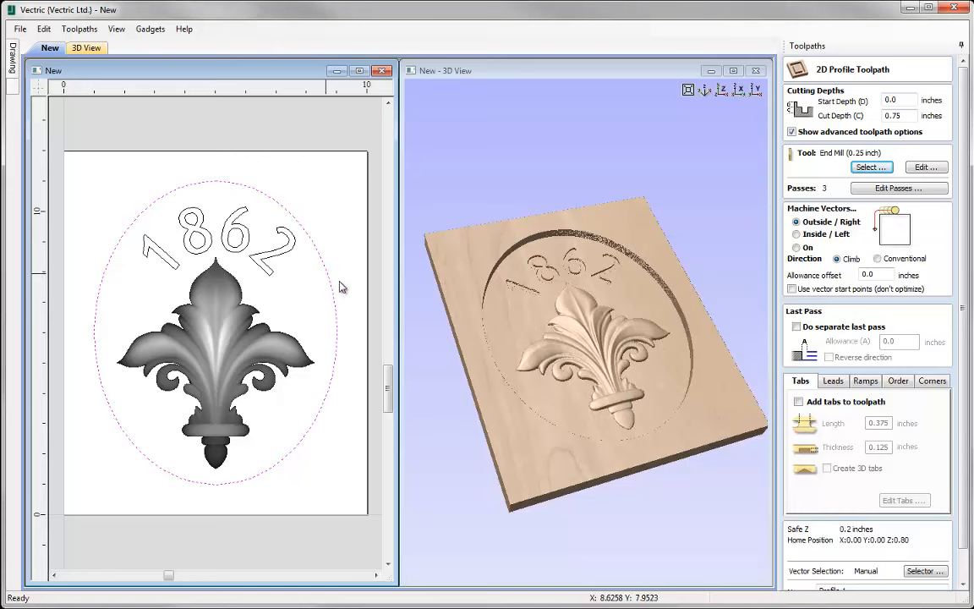
drag(886, 273, 866, 276)
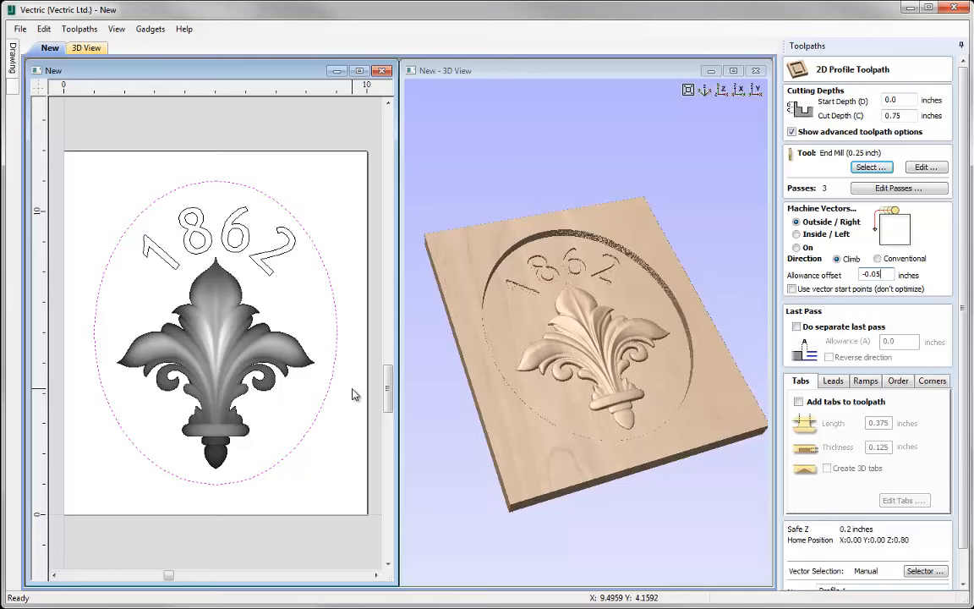
Enable tabs on the profile toolpath and place four on the ellipse, at its upper, right, lower and left extremes.
scroll(862, 317, down, 1)
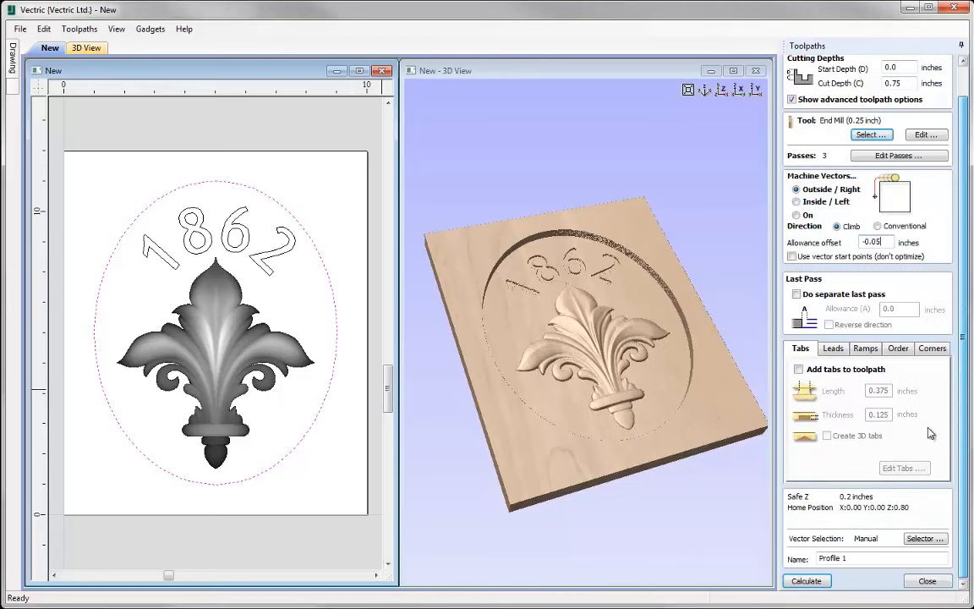
click(798, 369)
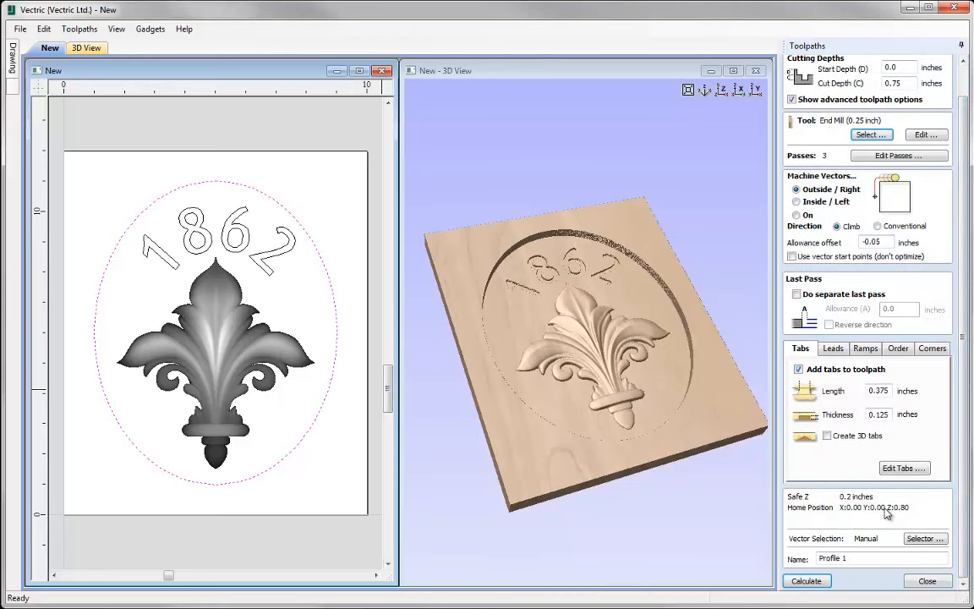
click(901, 469)
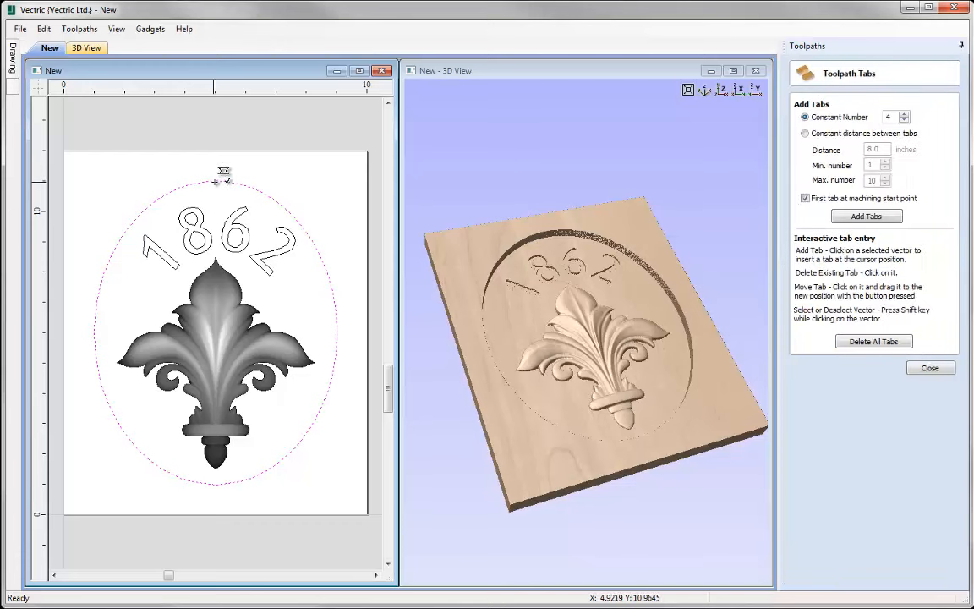
click(217, 176)
click(338, 336)
click(214, 484)
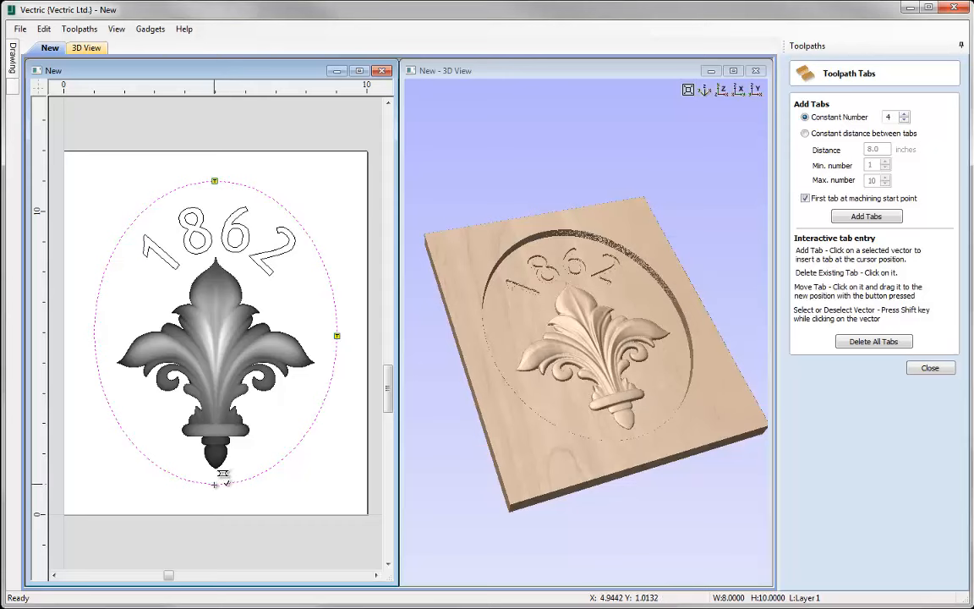
click(95, 333)
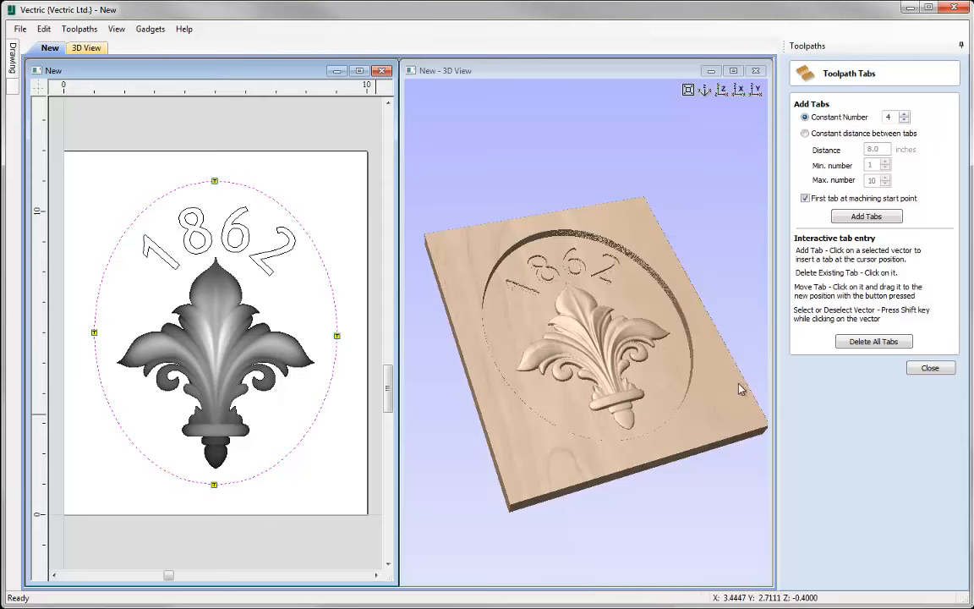
click(930, 368)
Calculate the profile toolpath as "Profile_Cutout_0125EM", preview the cutout on the block, and inspect the cut and its tabs.
scroll(866, 414, down, 1)
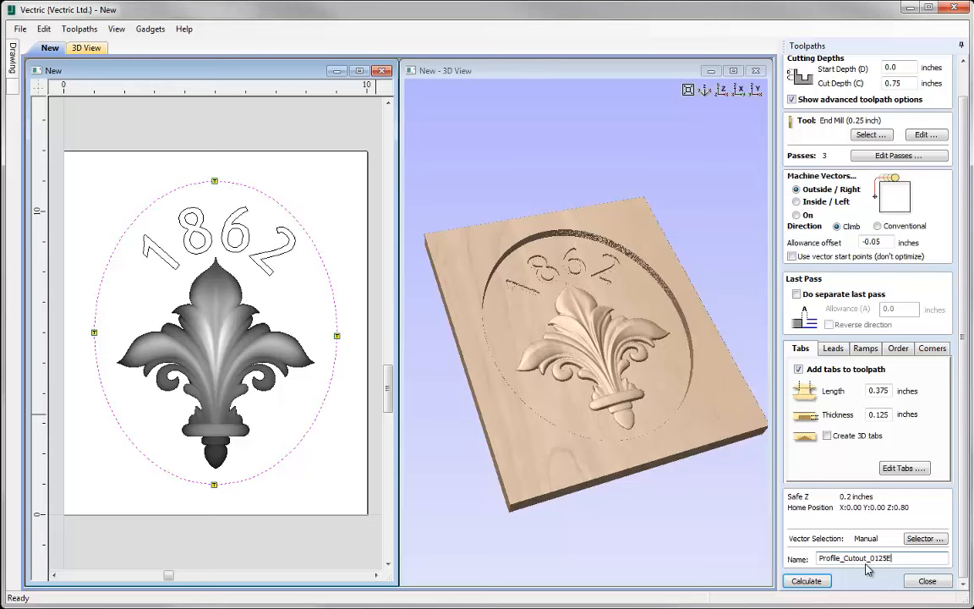
click(805, 581)
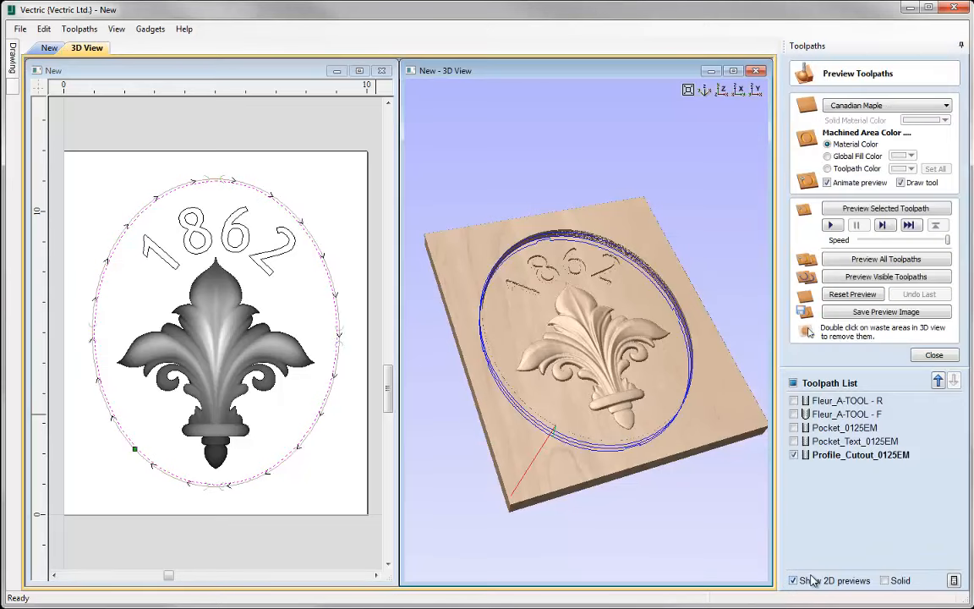
click(885, 208)
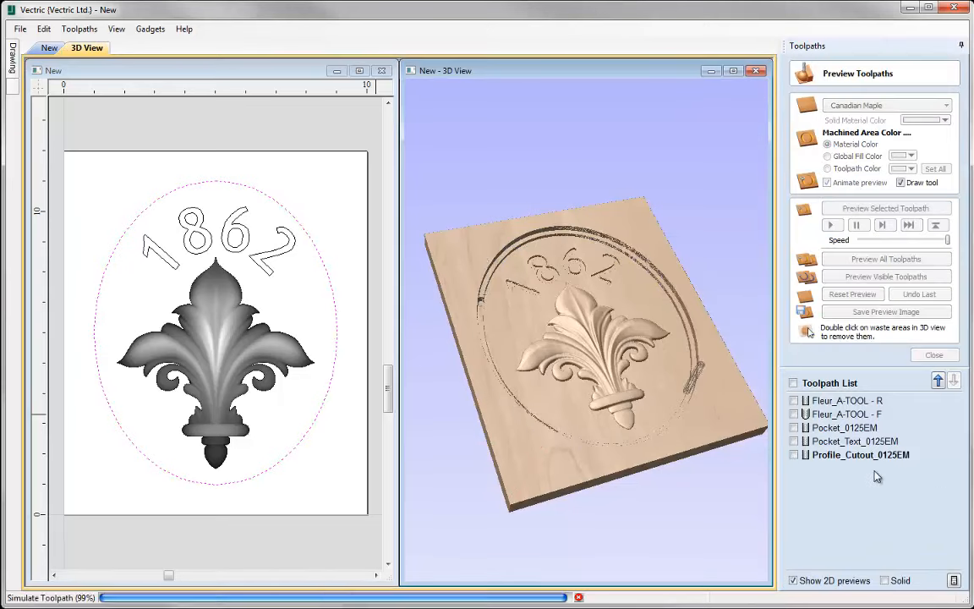
drag(668, 364, 628, 359)
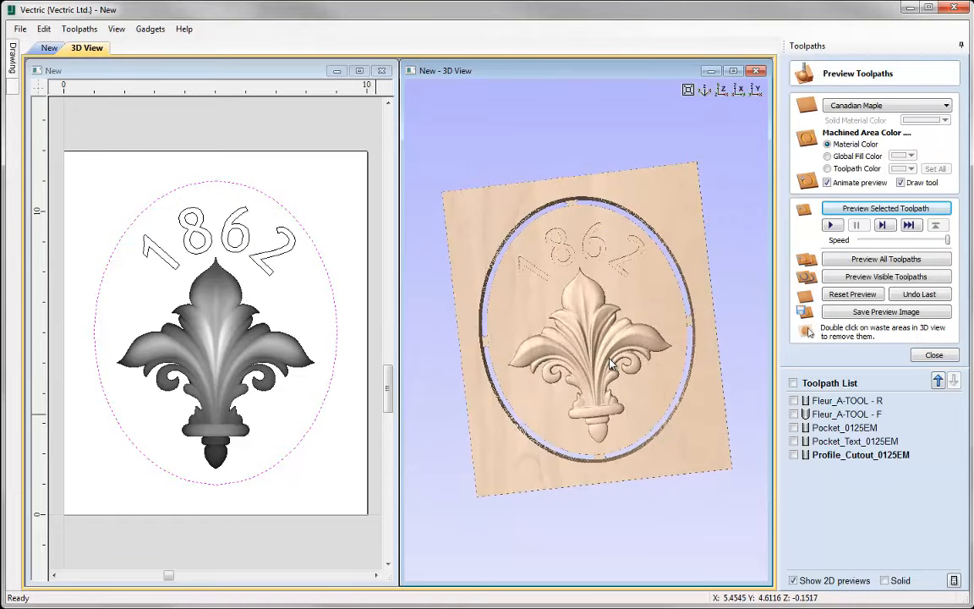
scroll(629, 360, up, 3)
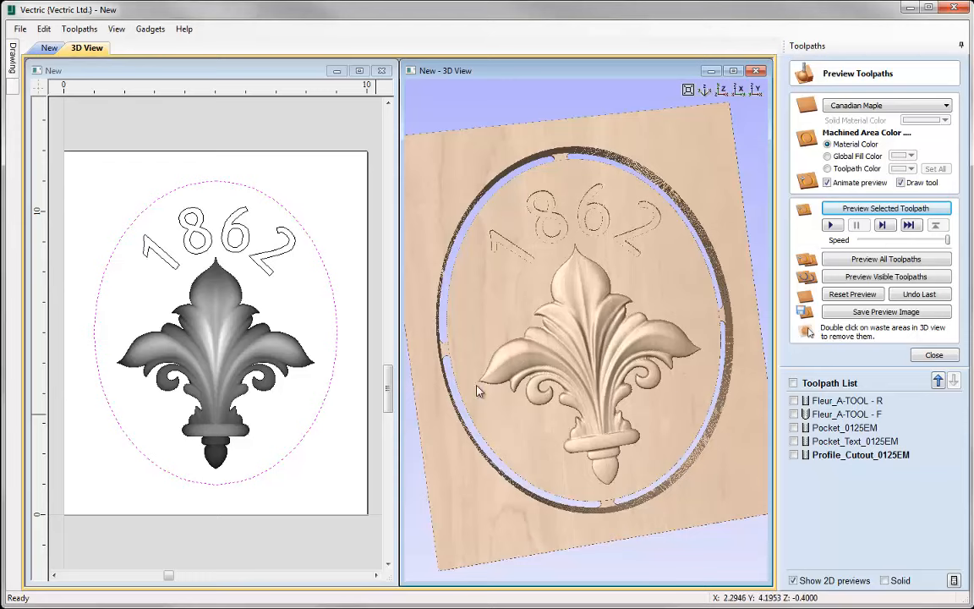
drag(607, 500, 560, 281)
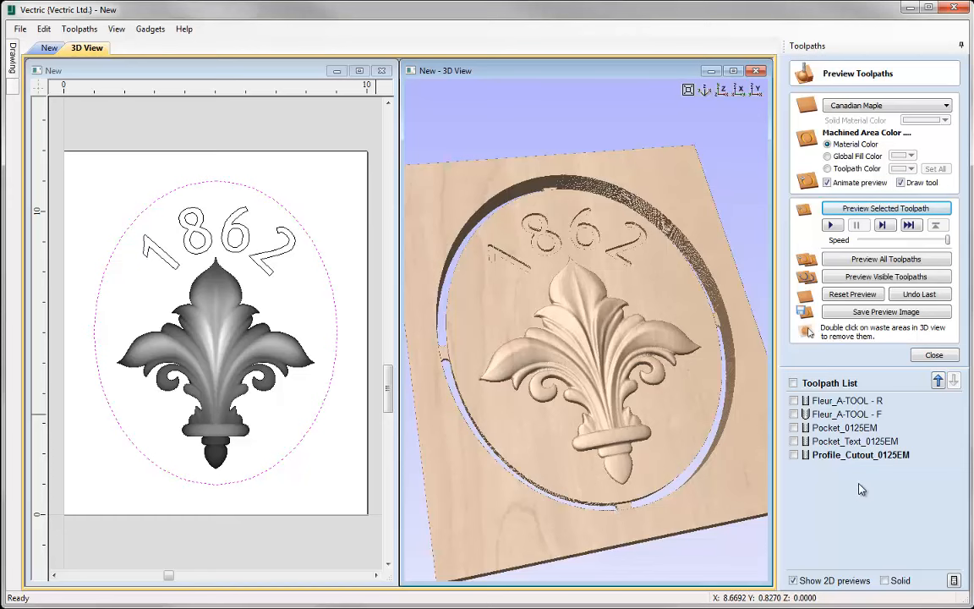
click(935, 355)
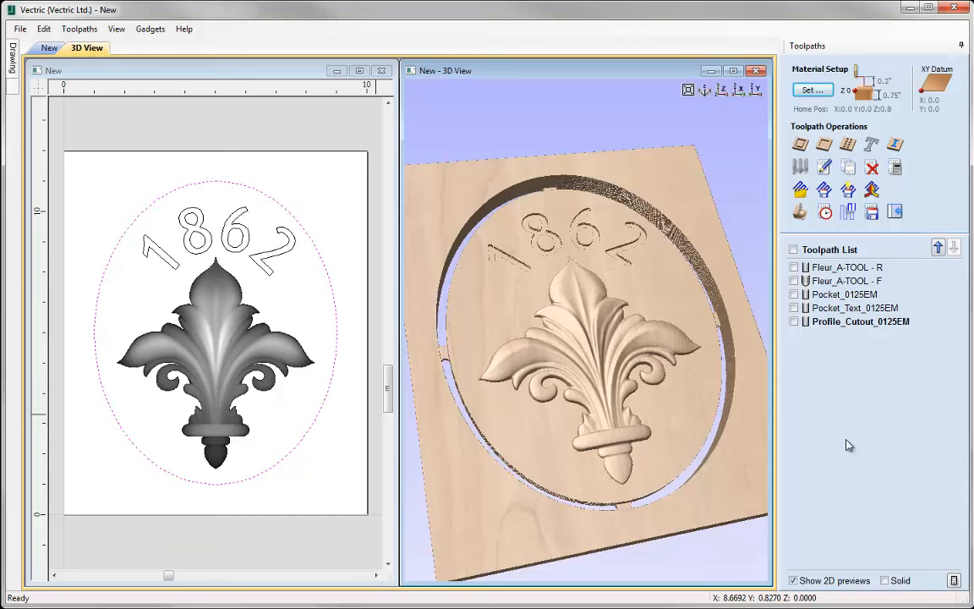
Prepare the Fleur_A-TOOL - R roughing toolpath for saving with the G Code (inch) (*.tap) post processor.
click(847, 269)
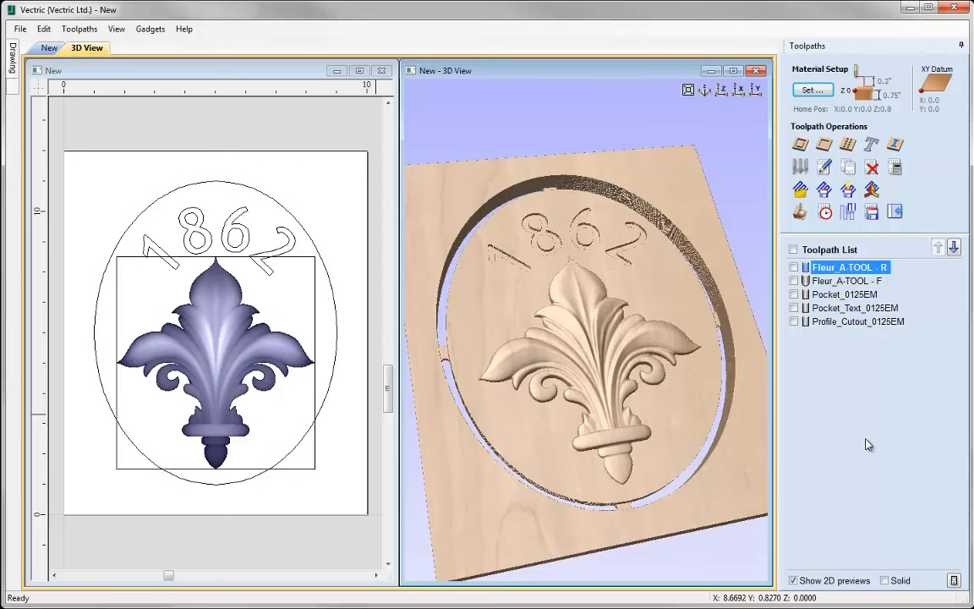
click(872, 211)
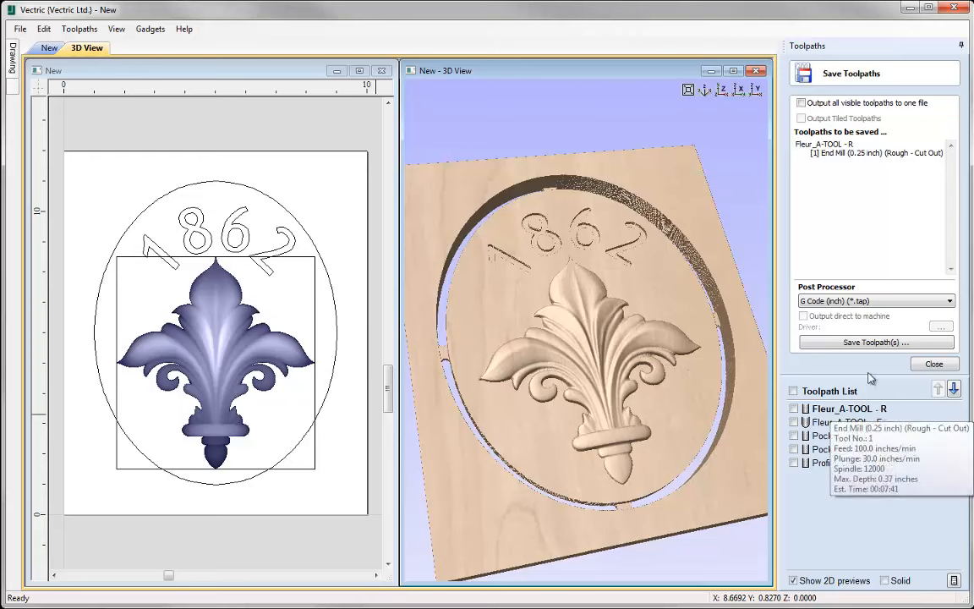
click(871, 302)
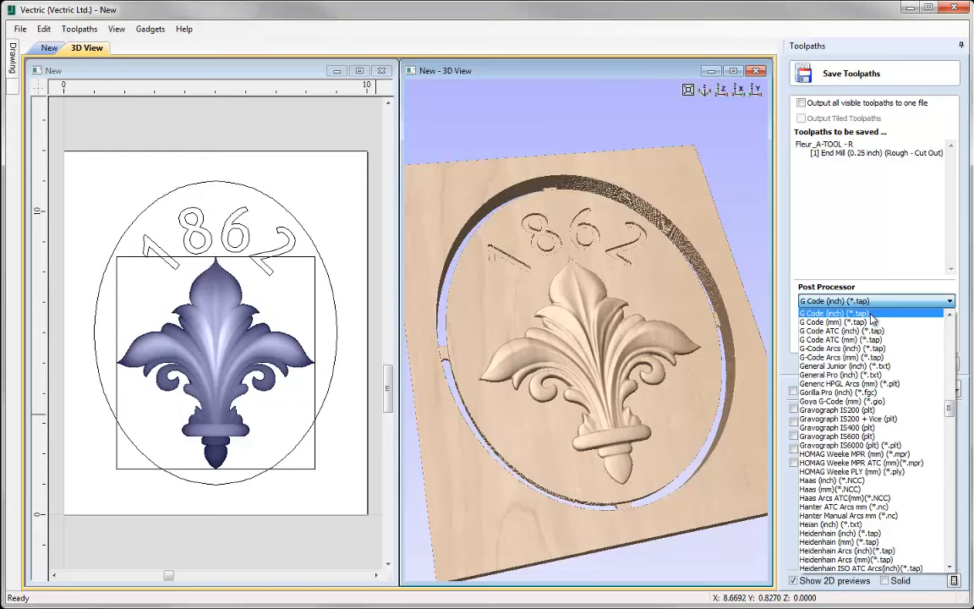
click(872, 314)
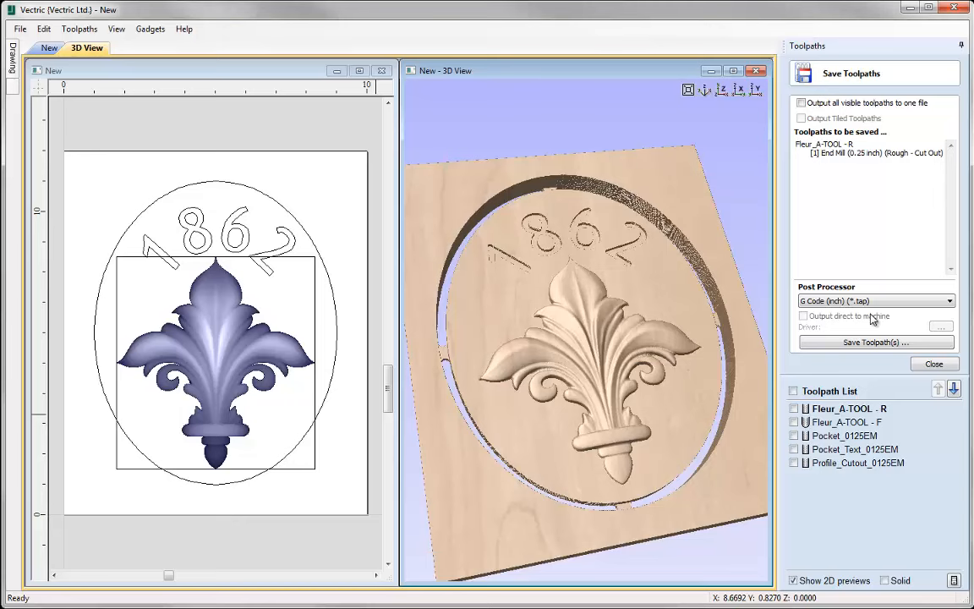
Check the file-saving options for the fleur's roughing and finishing toolpaths without saving, and step through the remaining toolpaths to Profile_Cutout_0125EM.
click(909, 342)
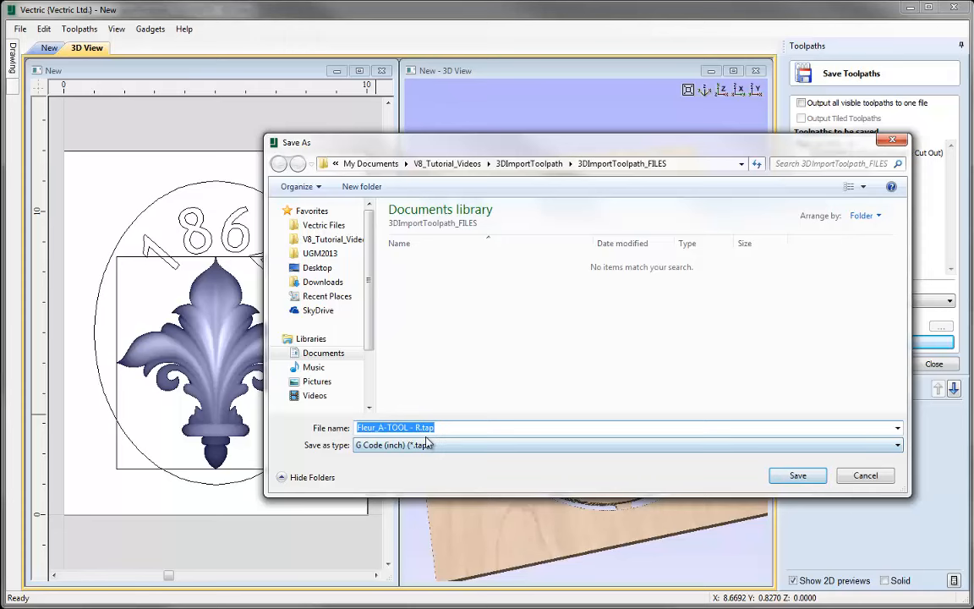
click(871, 476)
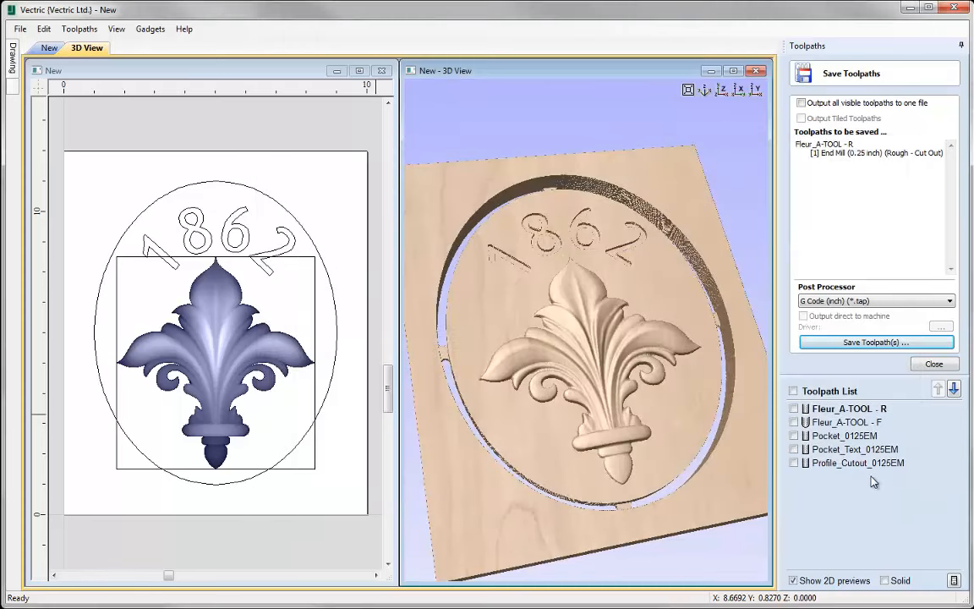
click(850, 422)
click(876, 342)
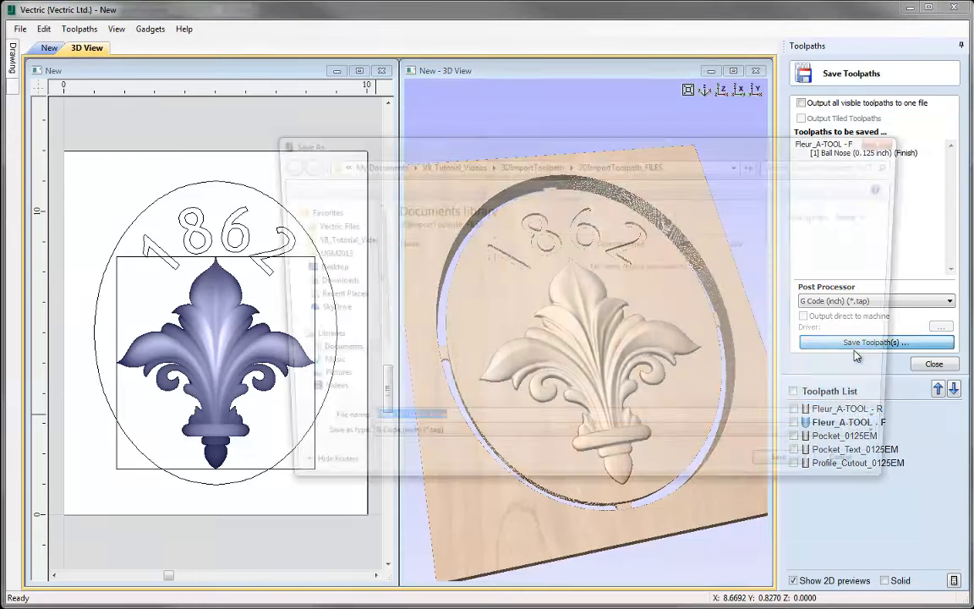
click(866, 475)
key(Down)
key(Down)
key(Down)
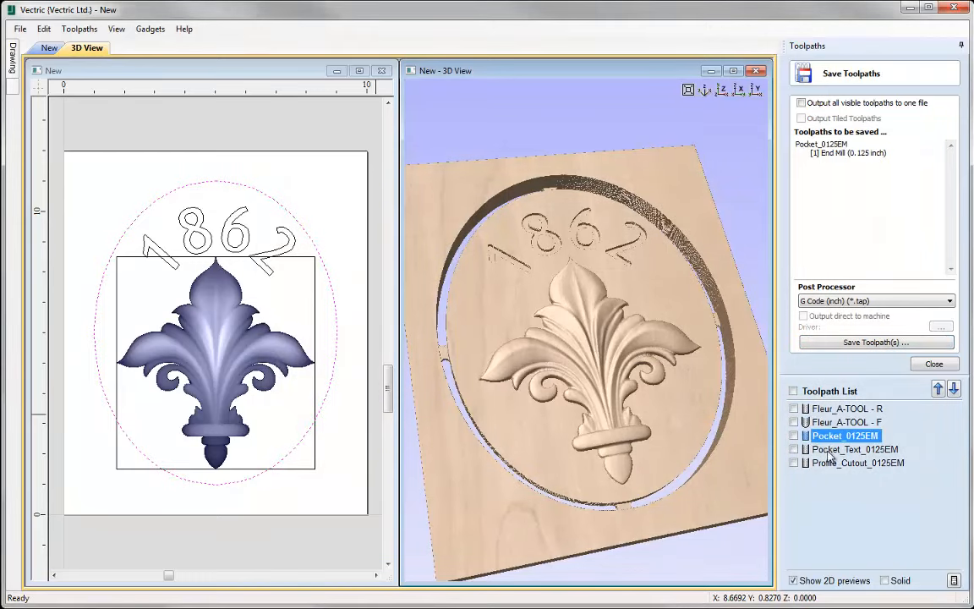
click(874, 528)
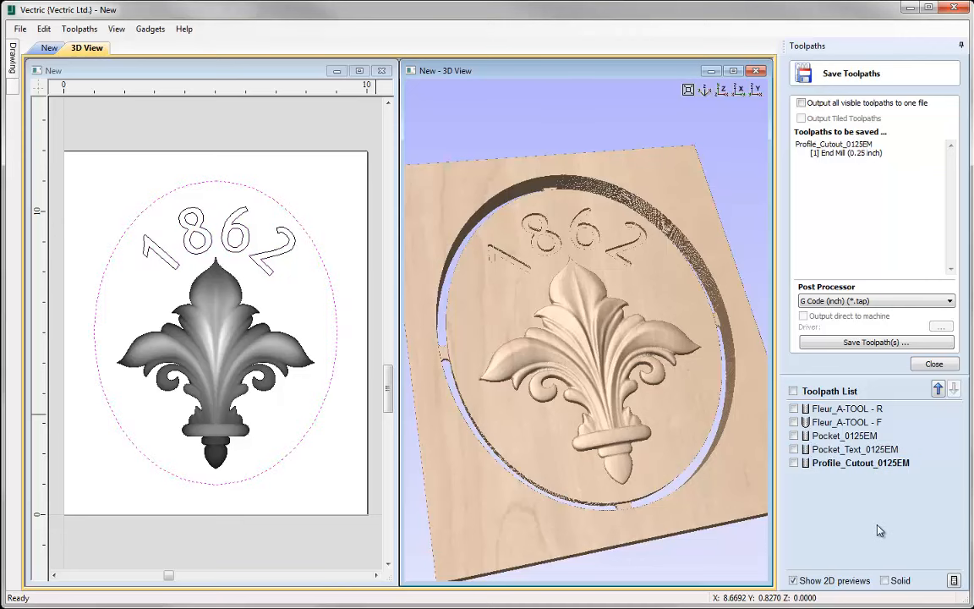